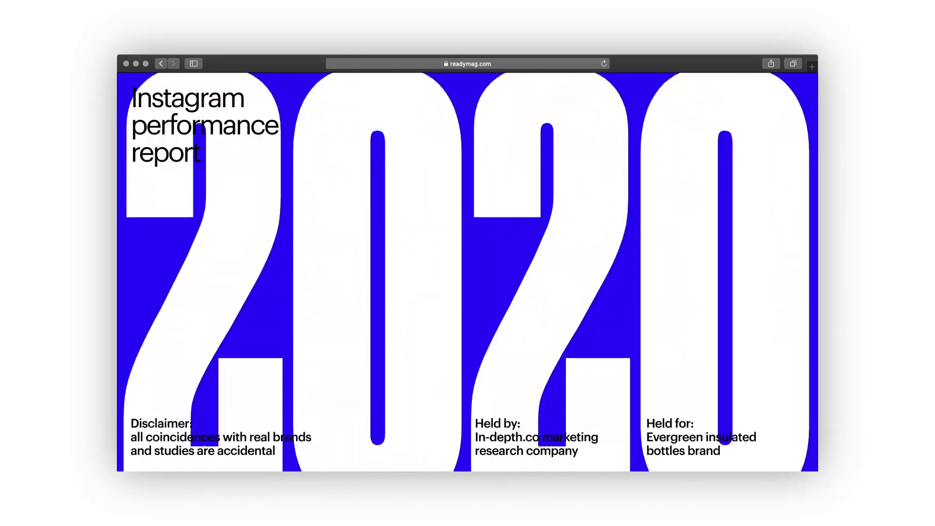
- Look through the example Readymag pages, examining how text and typography are used in their layouts
scroll(467, 273, down, 5)
scroll(467, 273, down, 5)
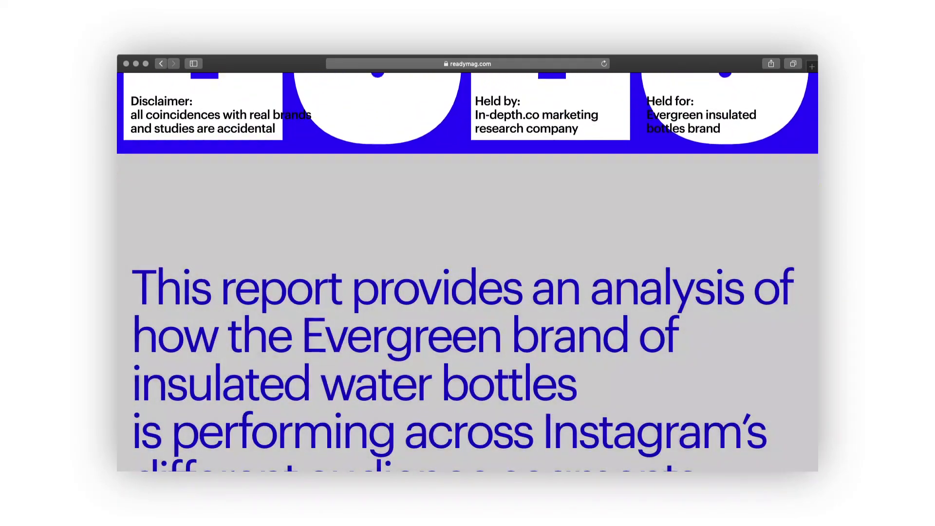
scroll(467, 272, down, 5)
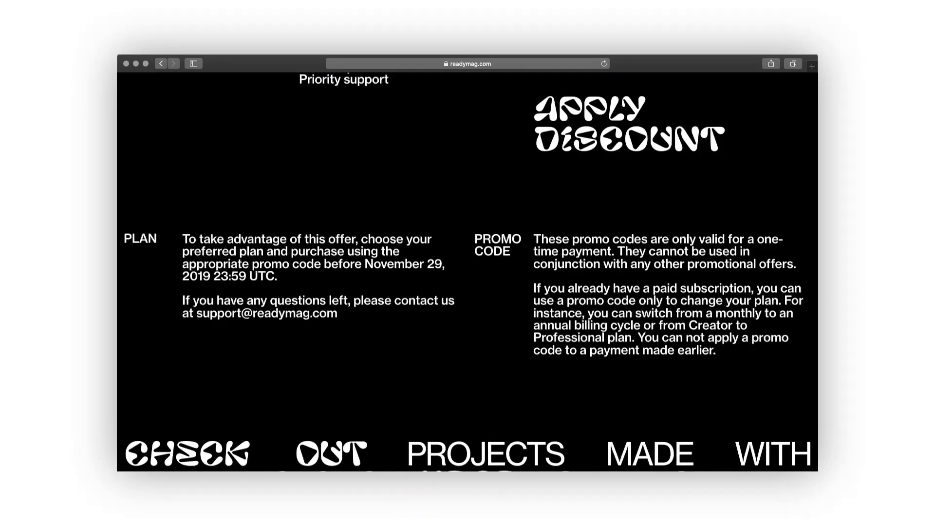
scroll(468, 273, down, 2)
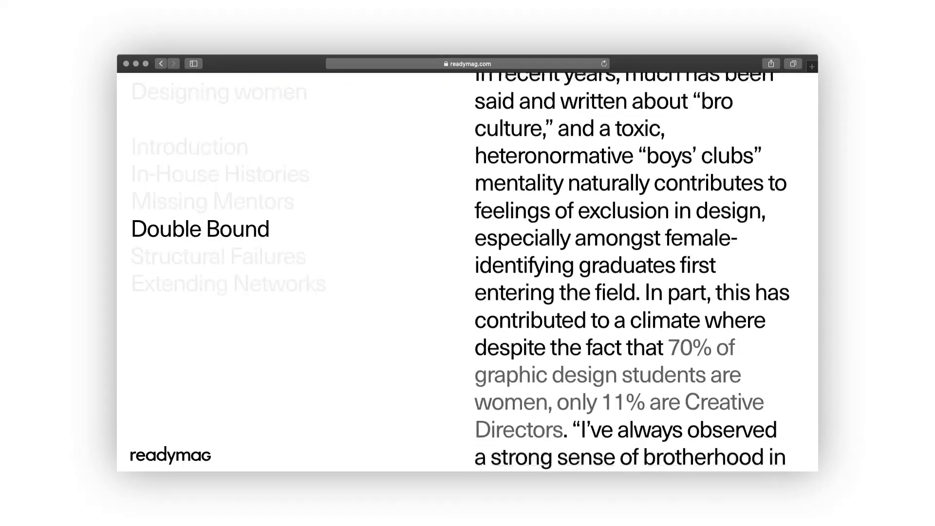
scroll(467, 273, down, 5)
scroll(633, 273, down, 6)
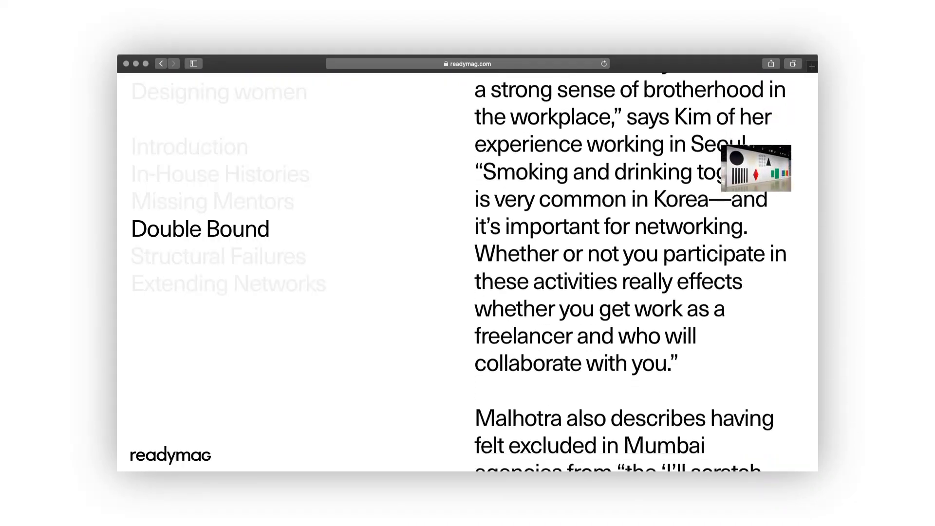
scroll(632, 273, down, 4)
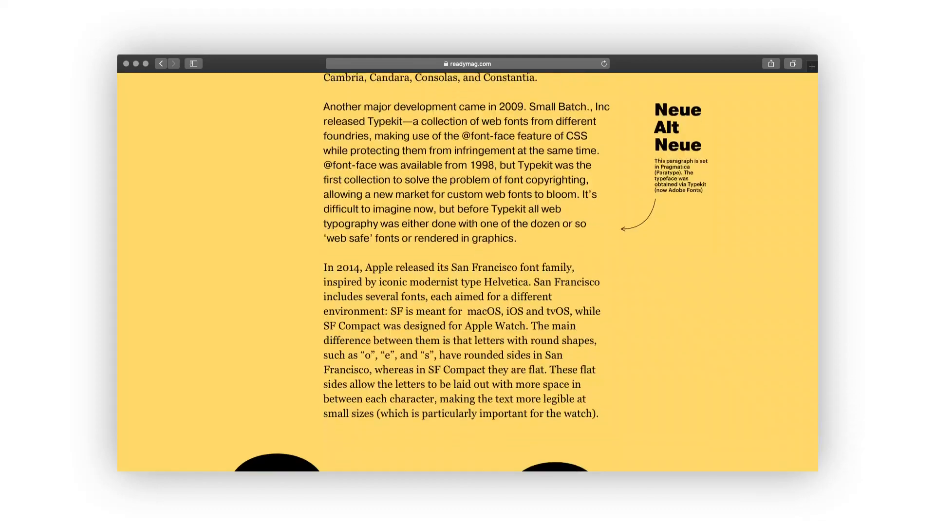
scroll(467, 272, down, 2)
scroll(467, 273, down, 8)
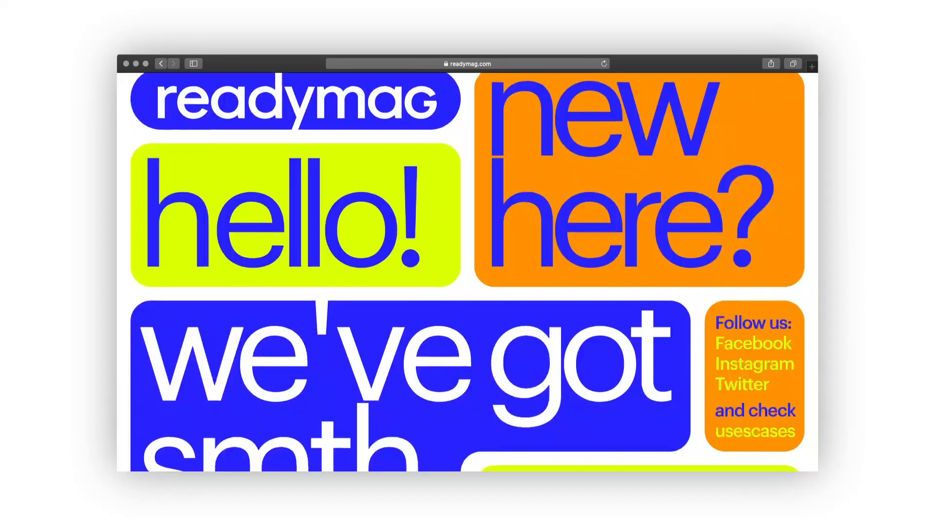
scroll(468, 272, down, 5)
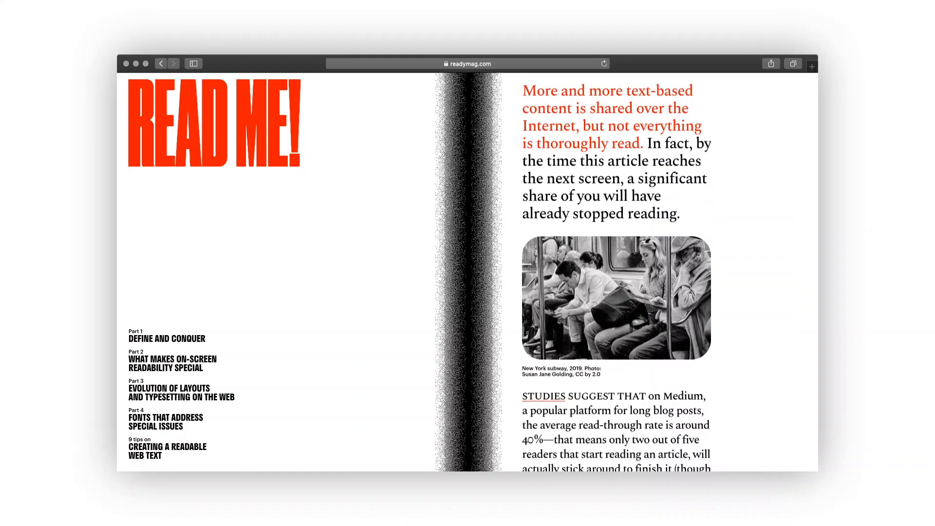
scroll(616, 273, down, 8)
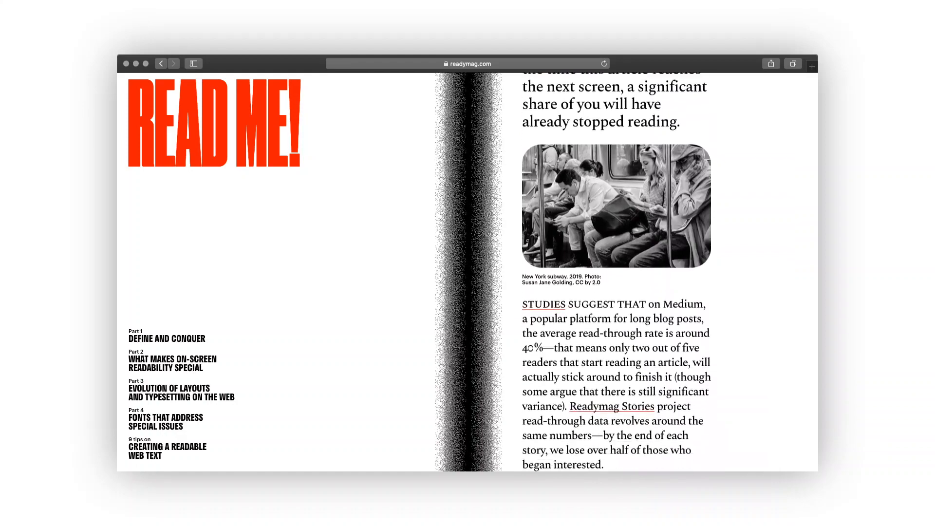
scroll(616, 272, down, 6)
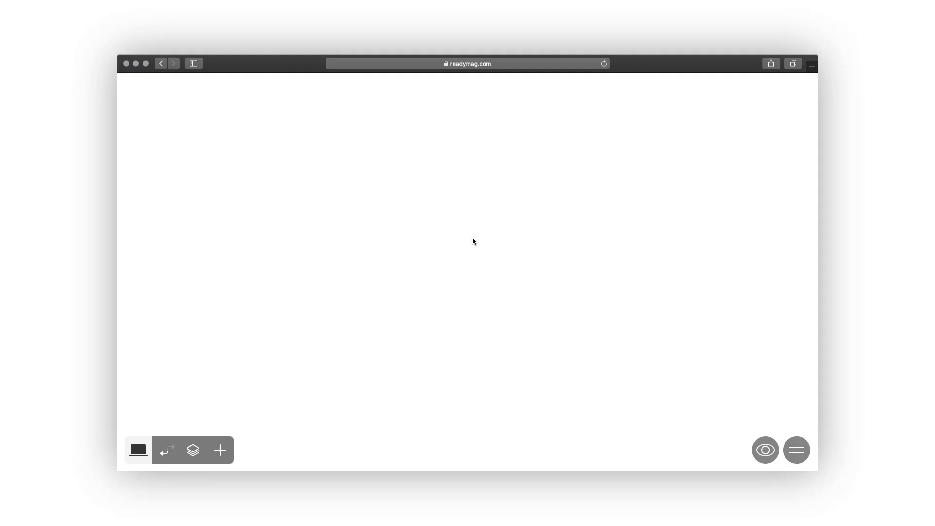
- Add a text widget and delete everything after the sentence "To add text, select the text widget from the widget panel."
click(220, 449)
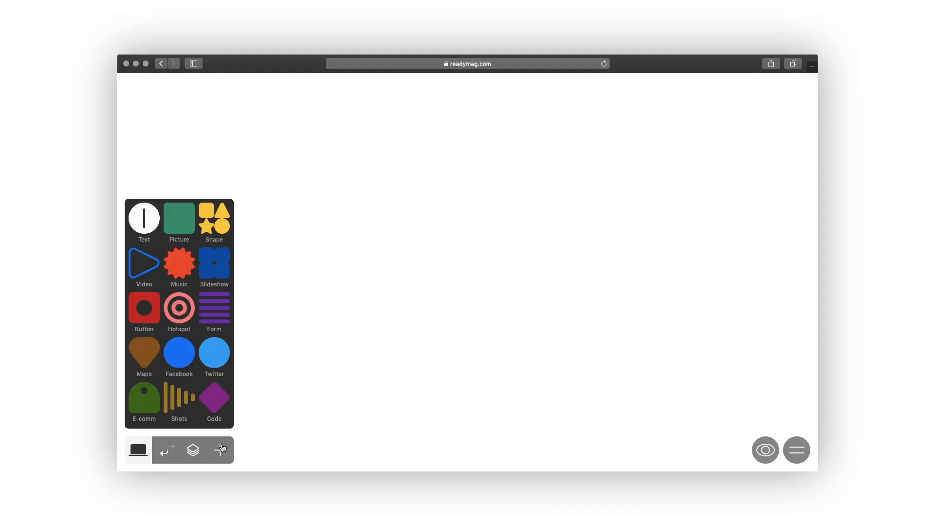
click(141, 214)
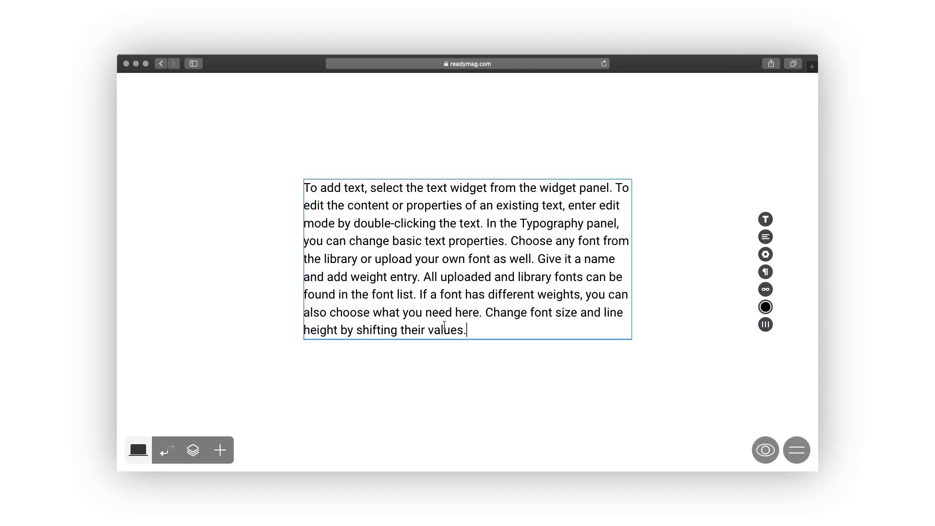
drag(467, 330, 615, 188)
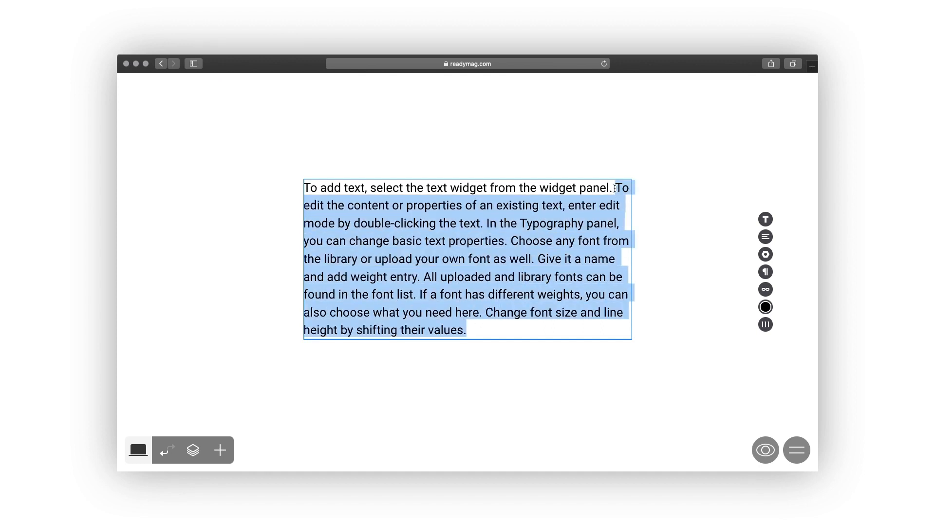
key(BackSpace)
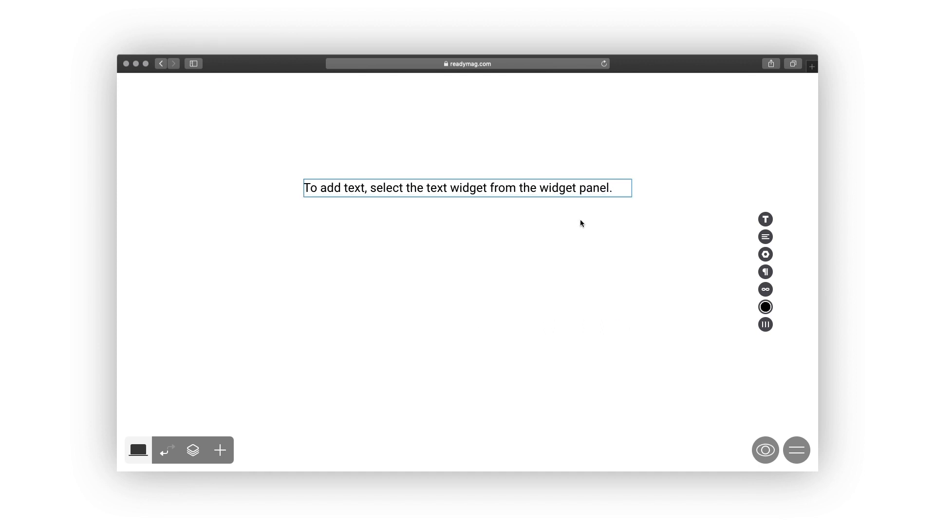
- Finish editing the text, move its box further left on the page and widen it slightly
key(Escape)
drag(559, 189, 452, 183)
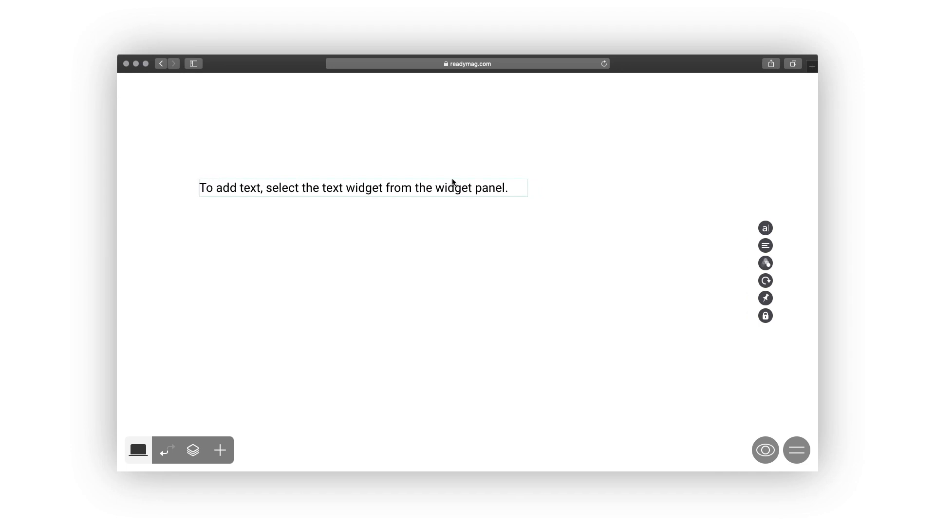
drag(526, 188, 545, 187)
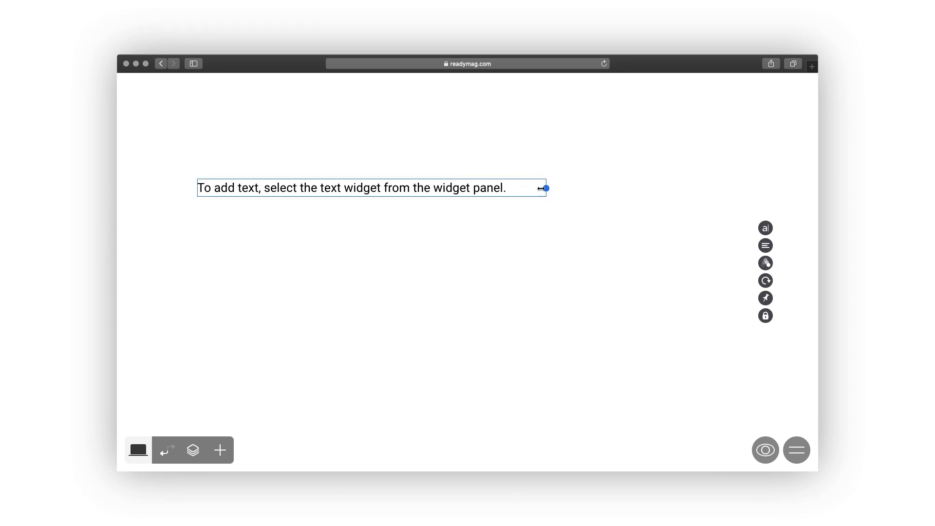
- Add Graphik from the type.today collection of the font library and apply it to the whole sentence
double_click(521, 187)
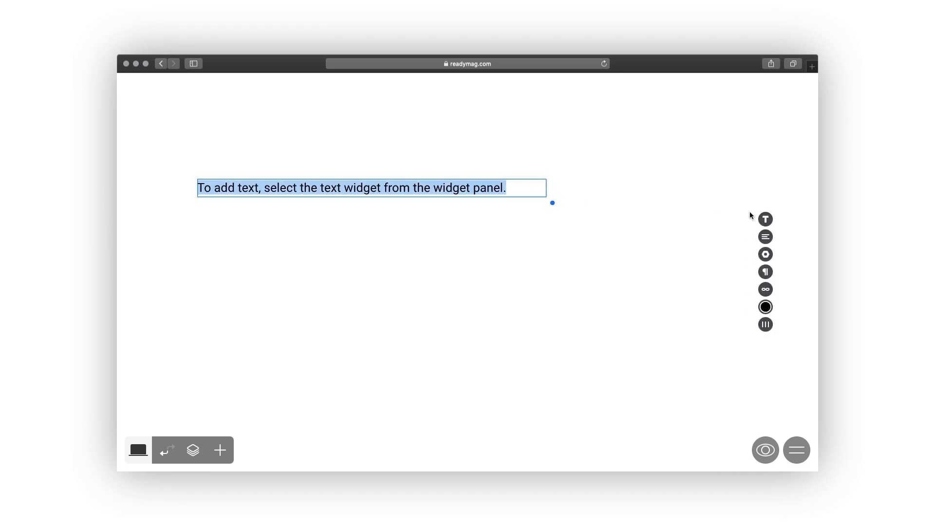
click(765, 220)
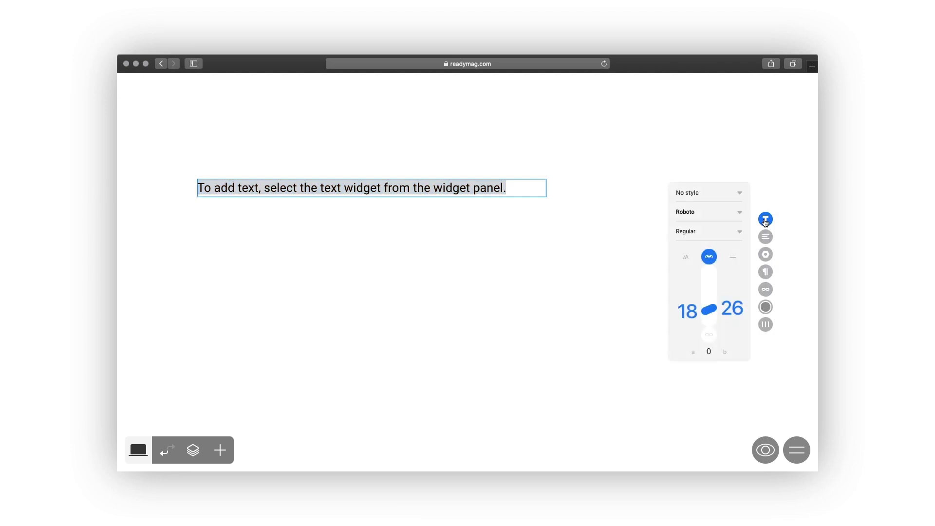
click(739, 214)
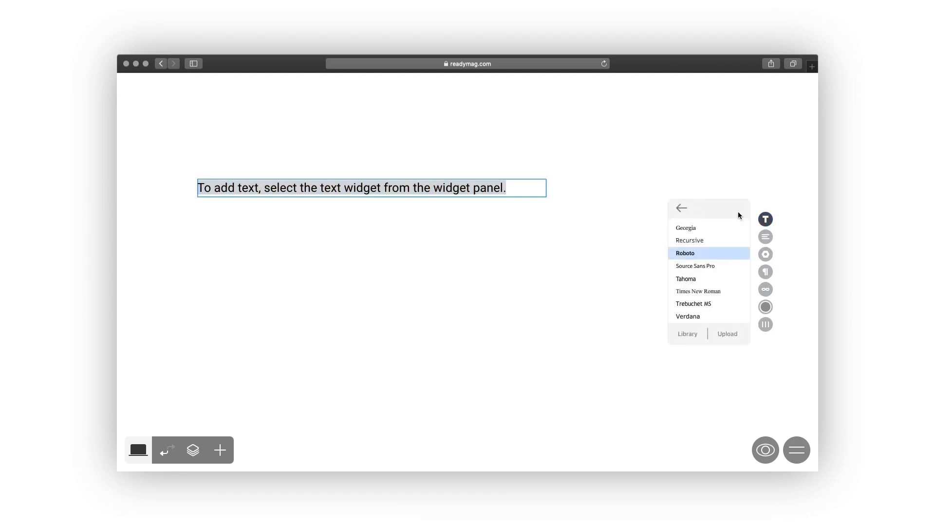
click(687, 334)
click(598, 149)
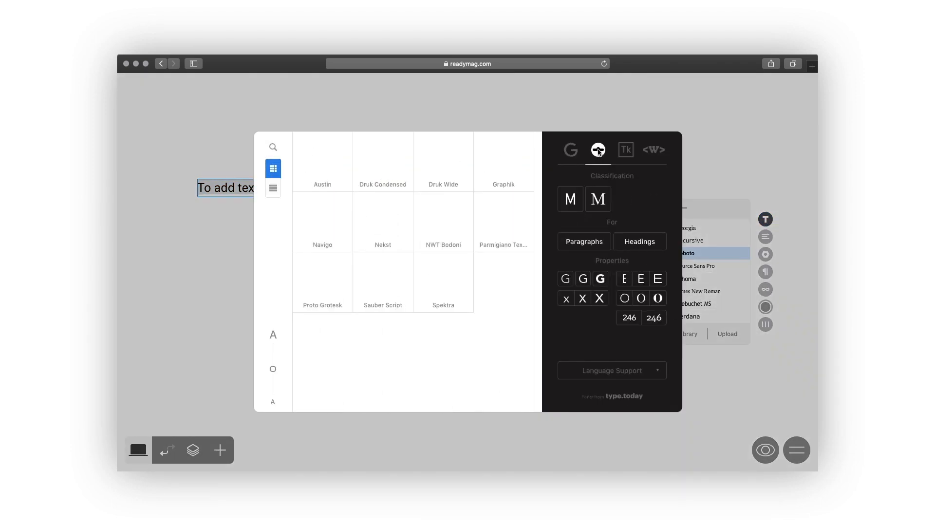
click(507, 163)
click(583, 389)
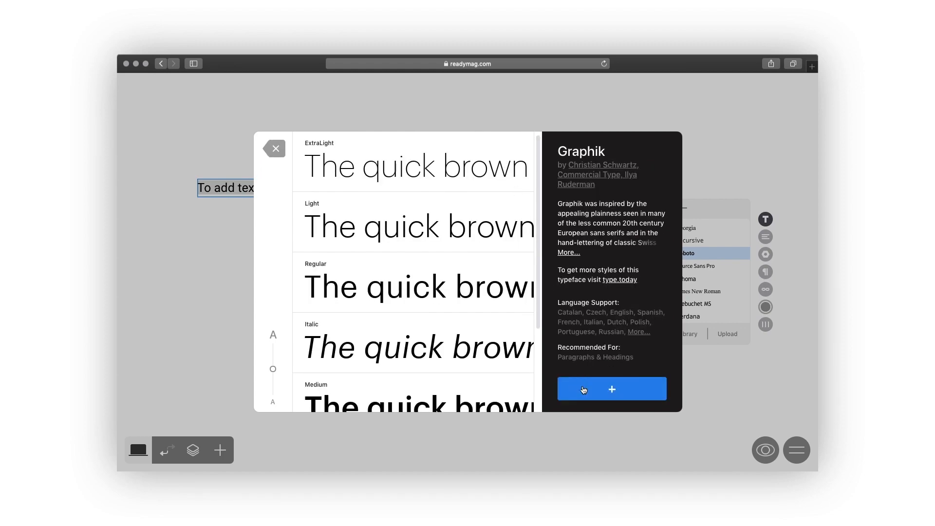
click(724, 180)
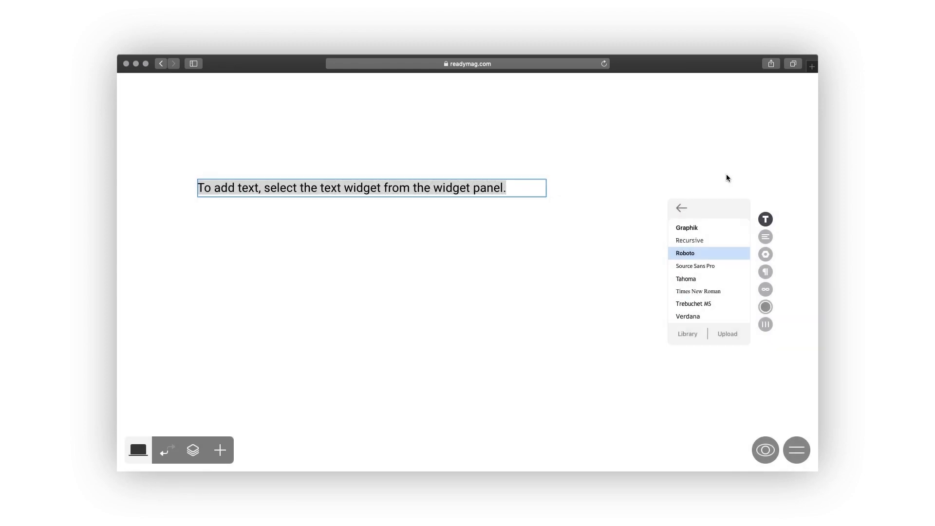
click(689, 228)
- Examine the font name and weight entries offered for uploading a custom font, without adding one
click(691, 211)
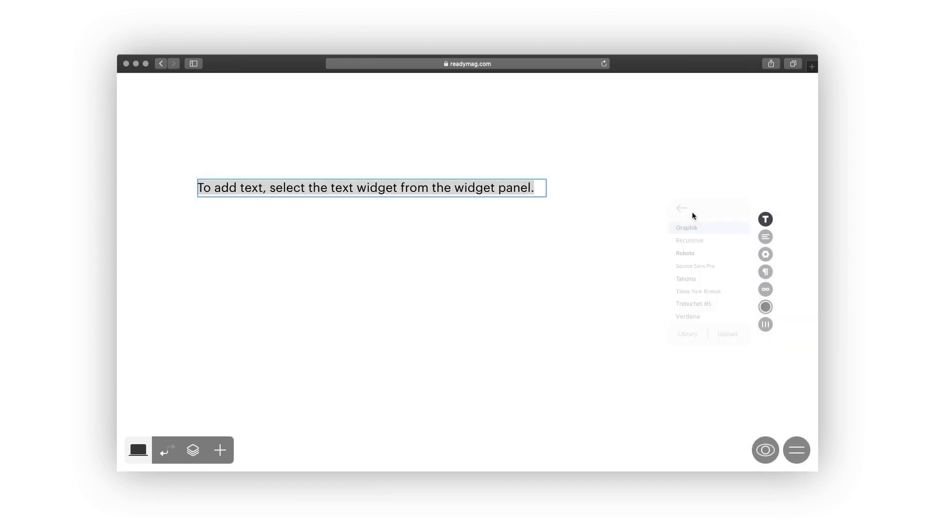
click(726, 329)
click(686, 246)
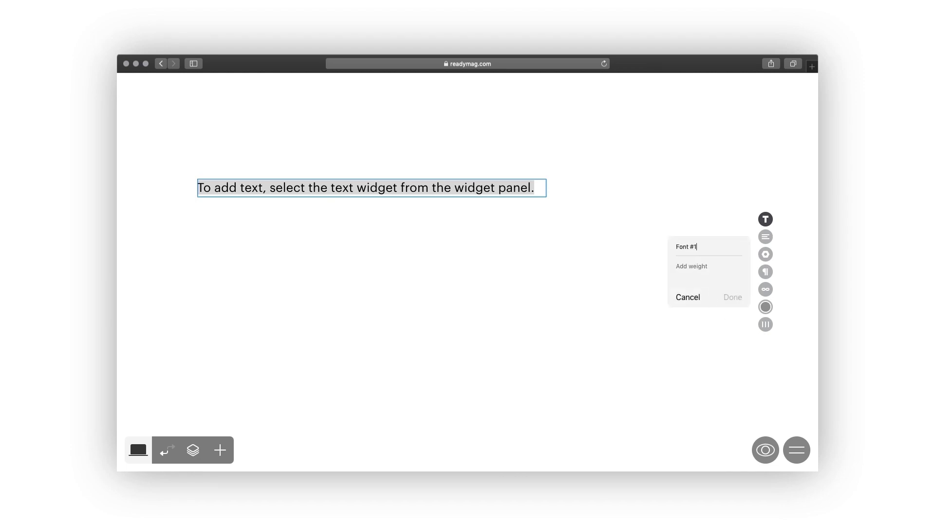
click(687, 262)
click(688, 262)
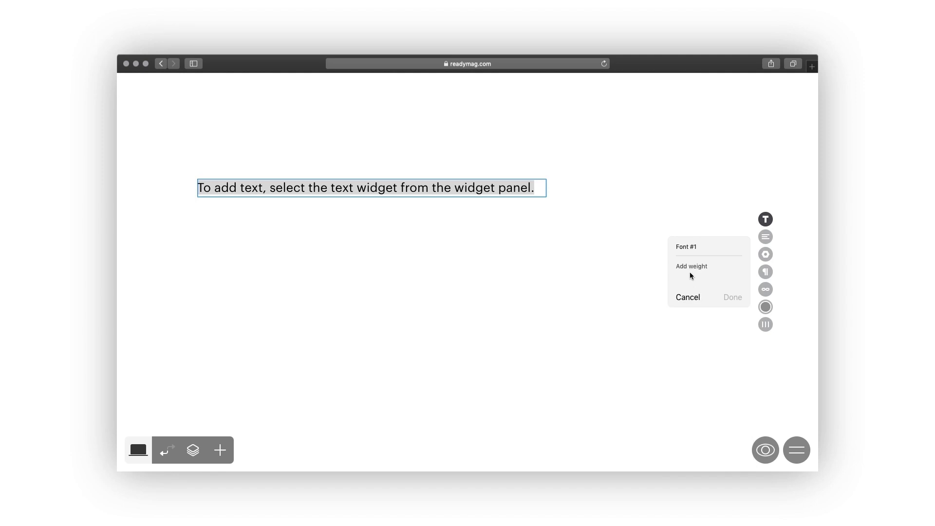
click(687, 298)
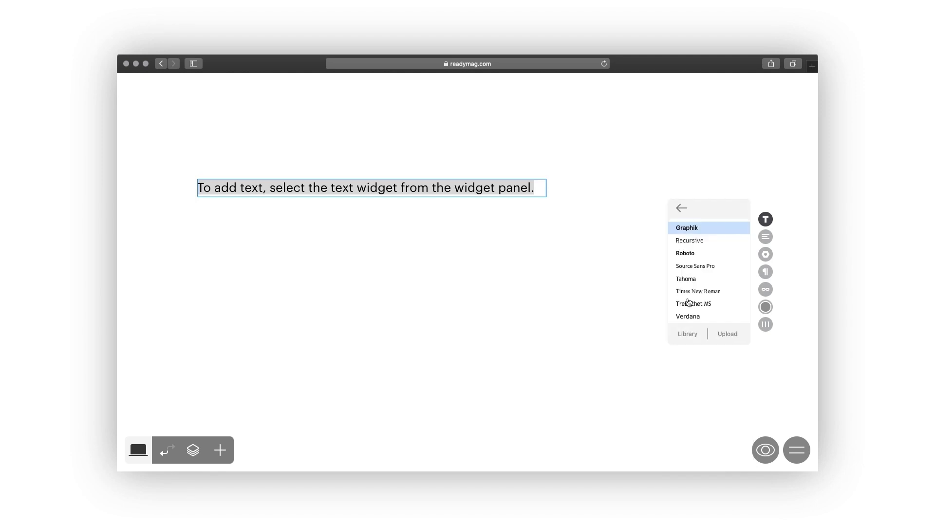
click(682, 211)
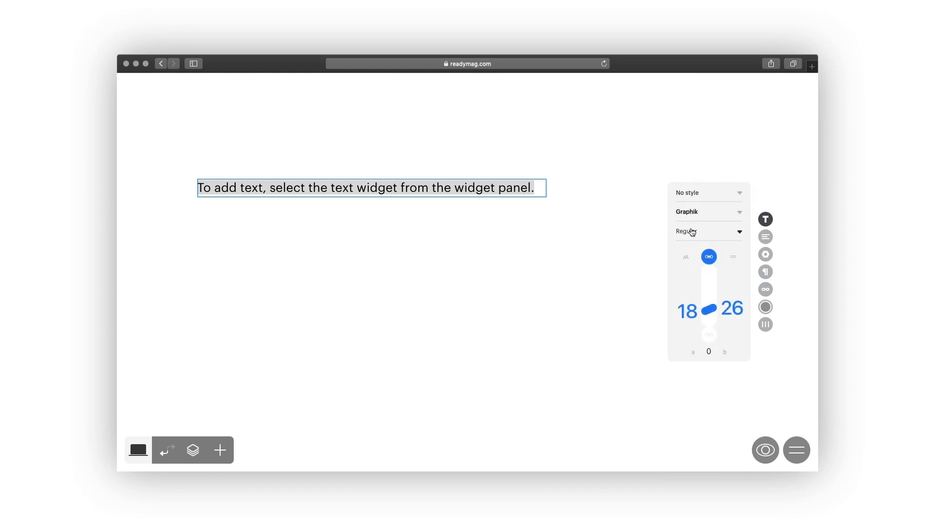
- Set the text's weight to Medium and scale its size to 45 with a linked line height of 61
click(692, 232)
click(687, 287)
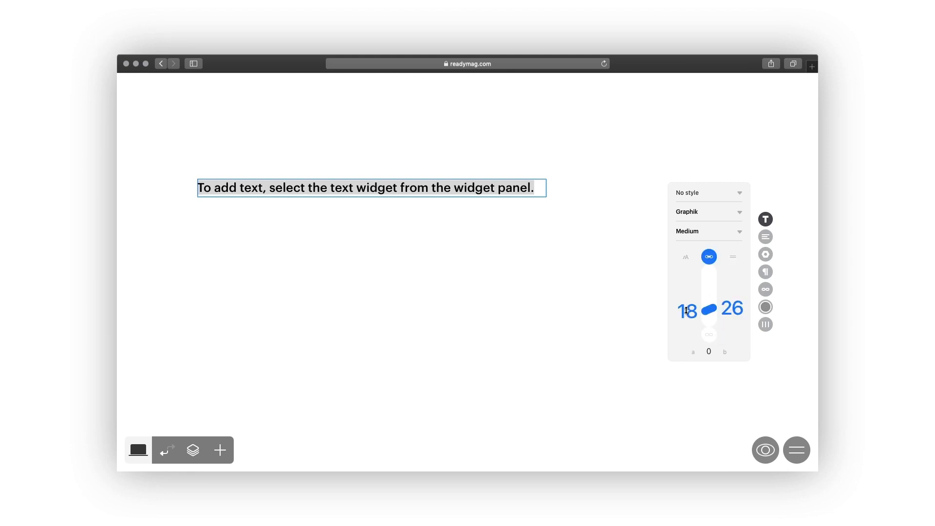
drag(686, 310, 689, 259)
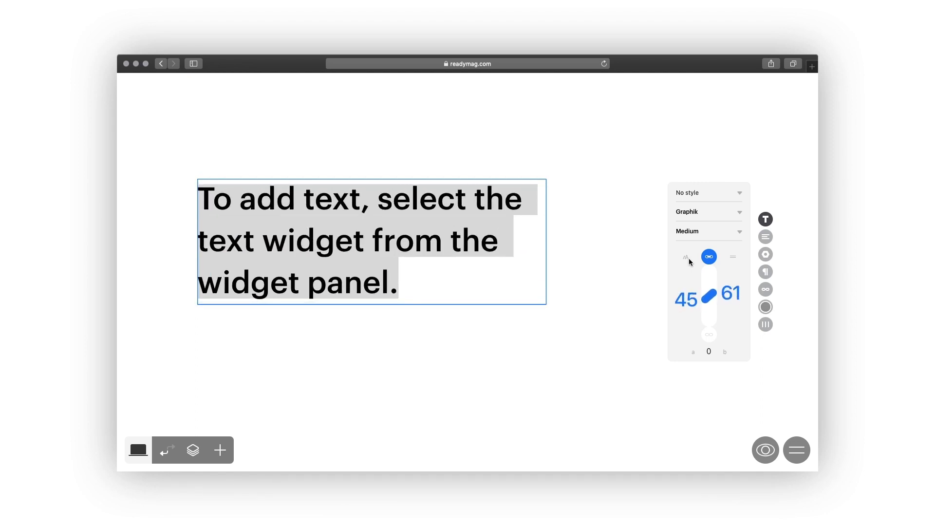
- Unlink line height from font size, setting both to 52, and set the letter spacing to -2.6
click(709, 257)
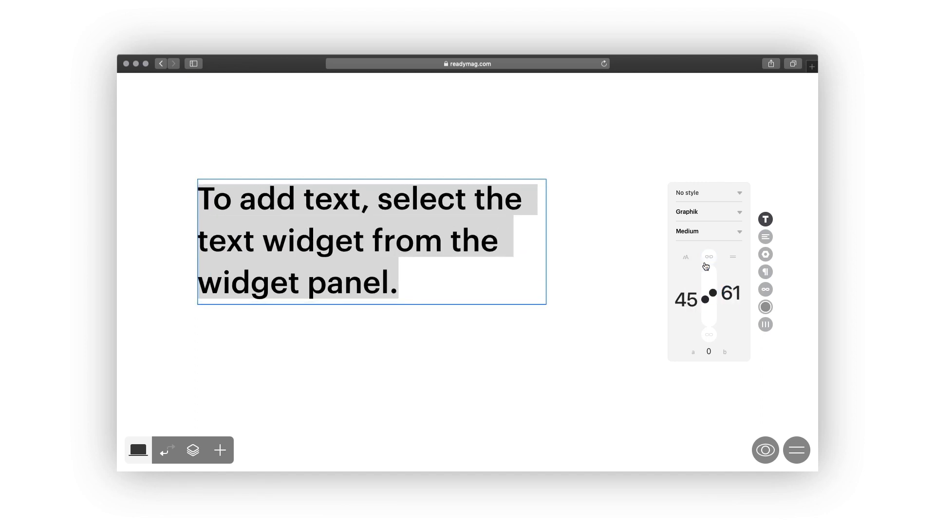
drag(686, 298, 729, 310)
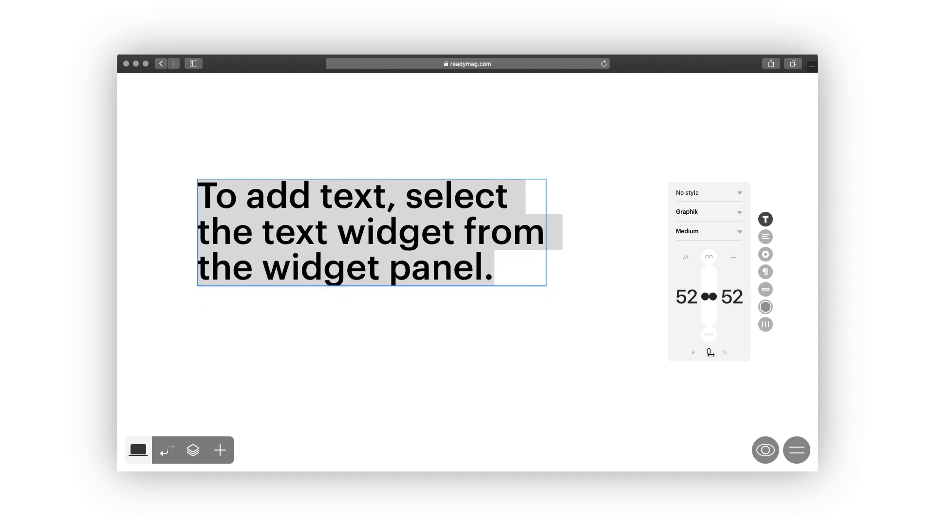
drag(710, 353, 699, 357)
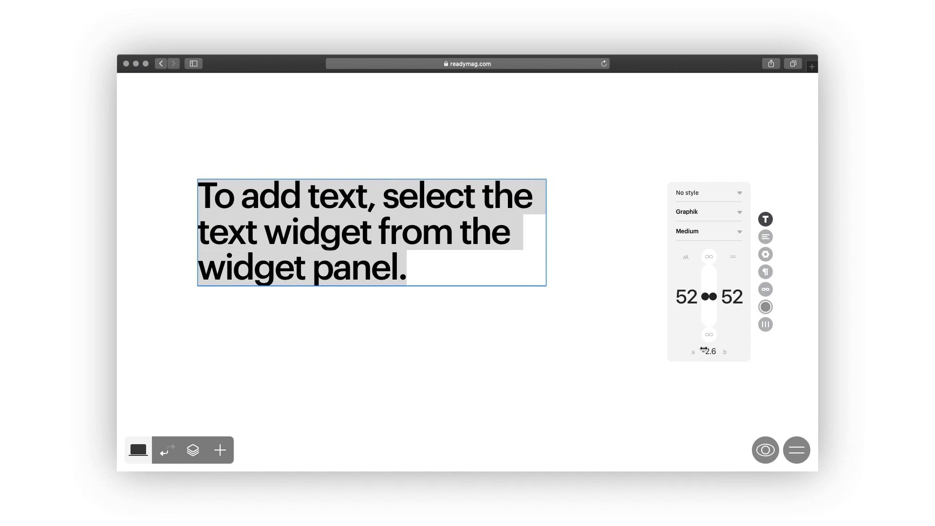
- With letter spacing linked to the font size, set the size to 38 and an unlinked line height of 50
click(709, 334)
click(709, 258)
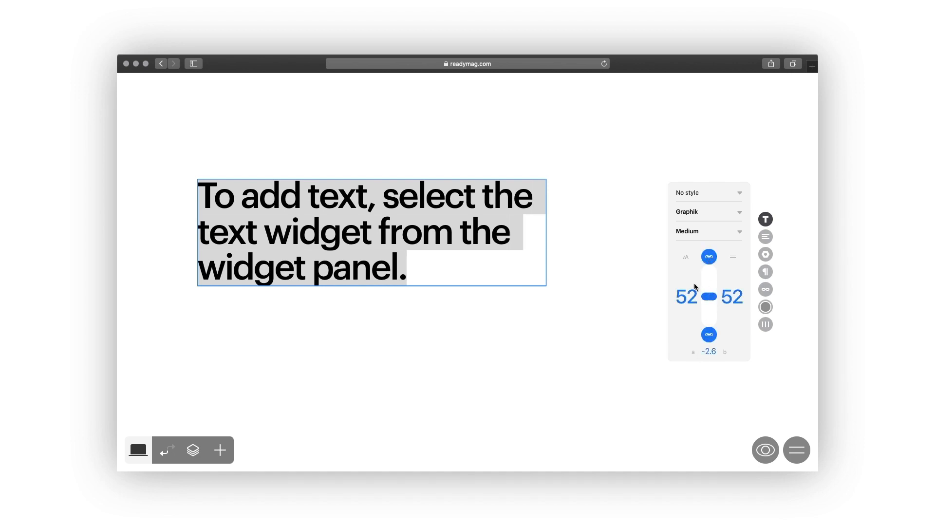
drag(688, 294, 684, 322)
click(707, 262)
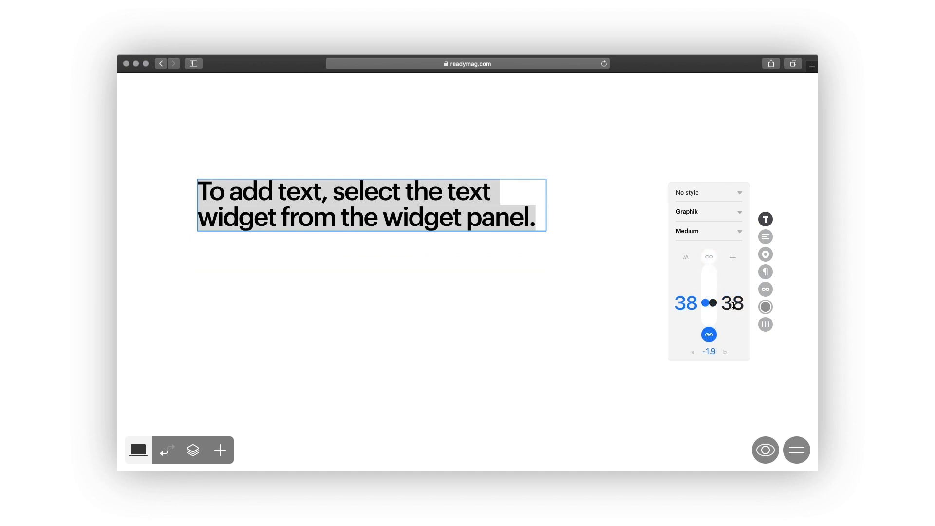
drag(734, 304, 735, 285)
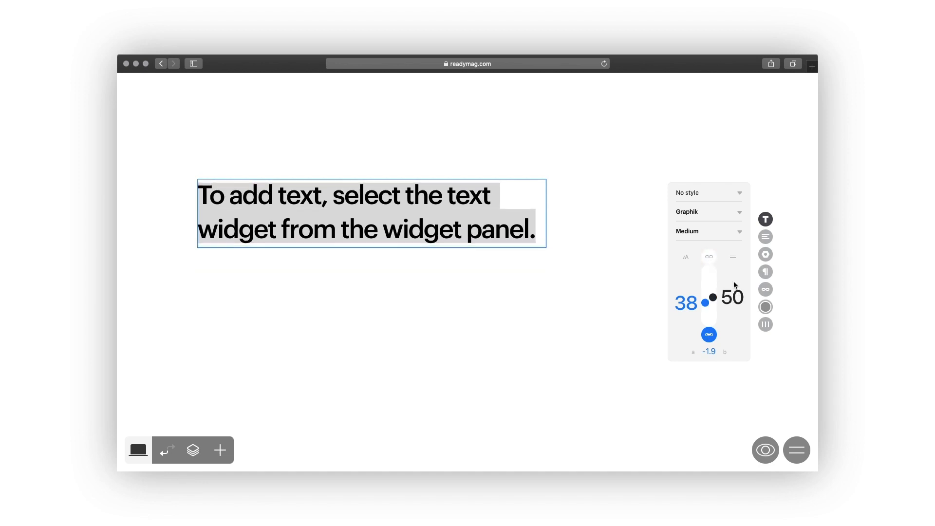
- Change the selected sentence's font to the variable font Recursive
click(740, 213)
click(709, 241)
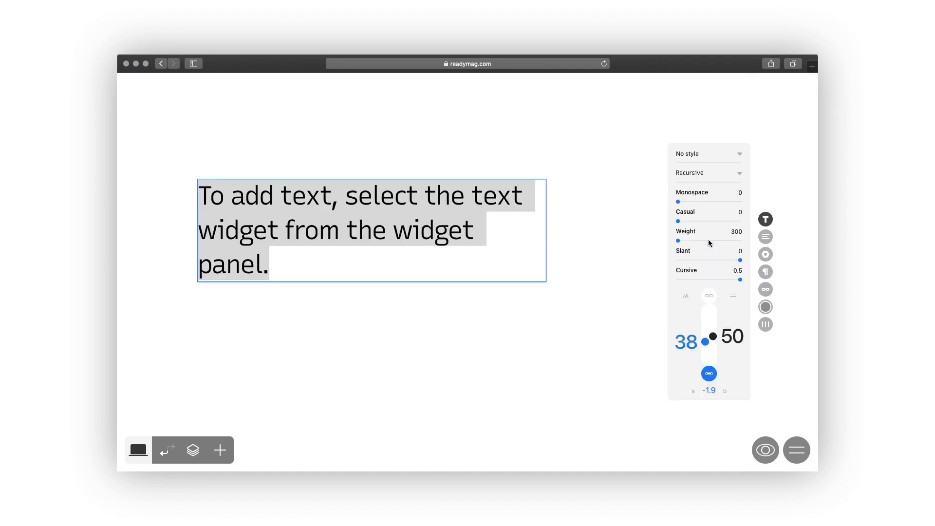
- Vary the weight, slant and casual axes of the Recursive text, finishing with weight 563, slant 0 and casual 0
drag(679, 241, 689, 259)
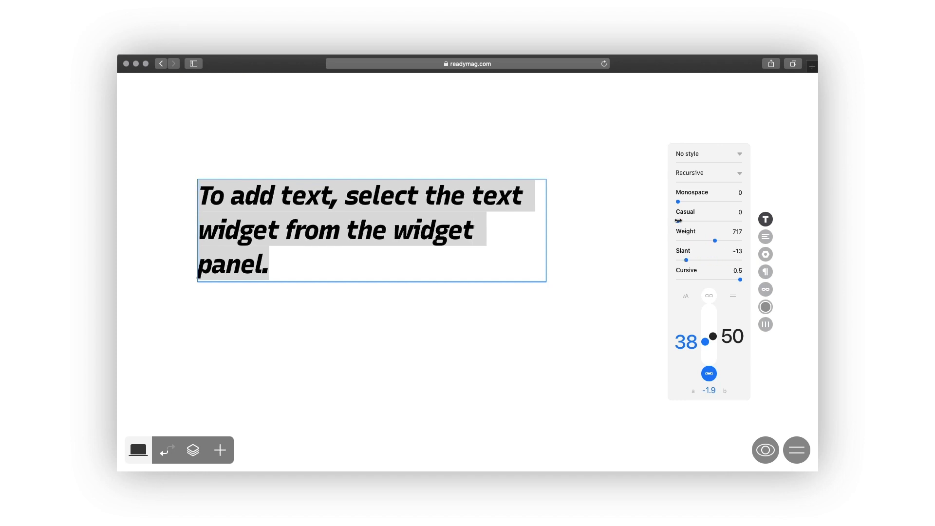
drag(678, 221, 740, 260)
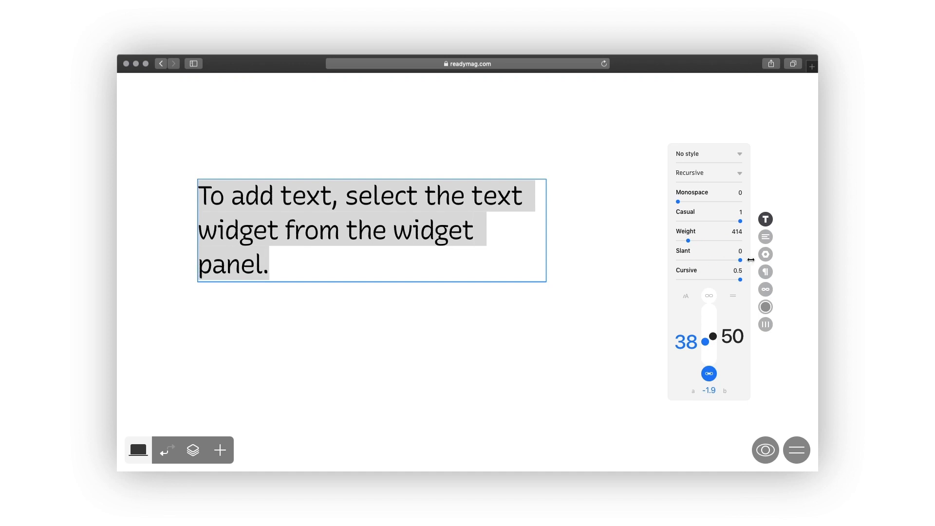
drag(740, 221, 702, 241)
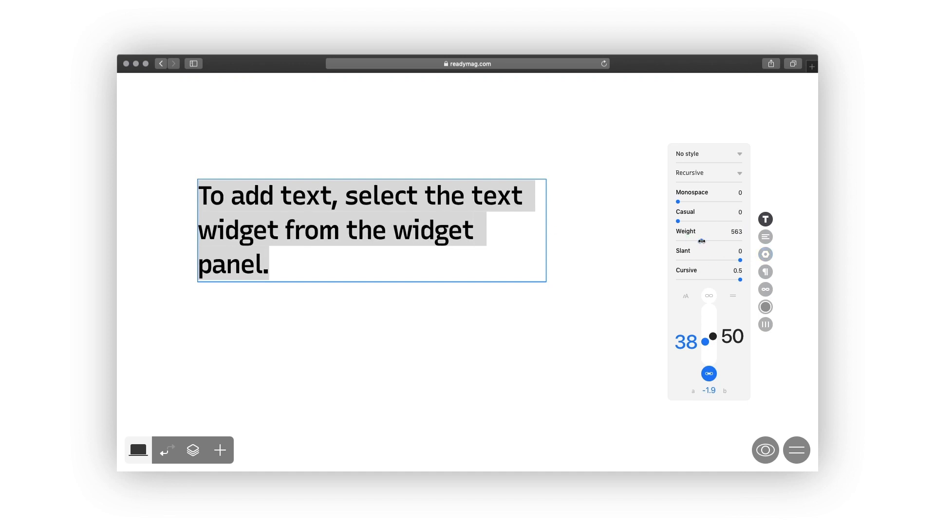
- Try centered, right and justified alignment on the text, and set it back to left-aligned
click(766, 238)
click(699, 212)
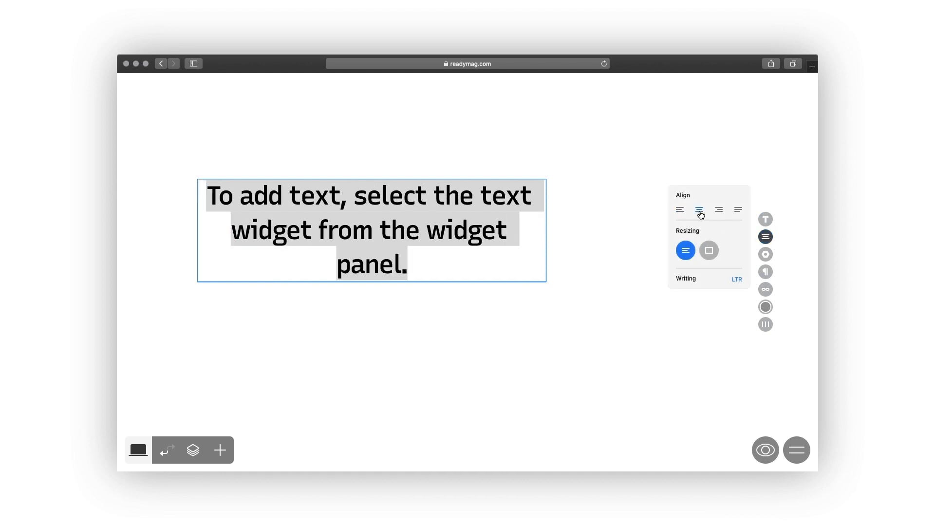
click(719, 210)
click(737, 210)
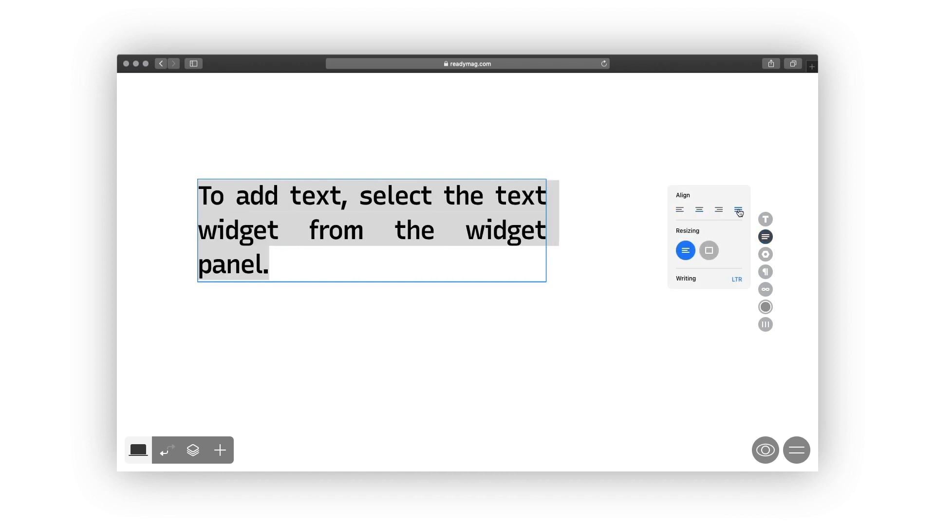
click(680, 210)
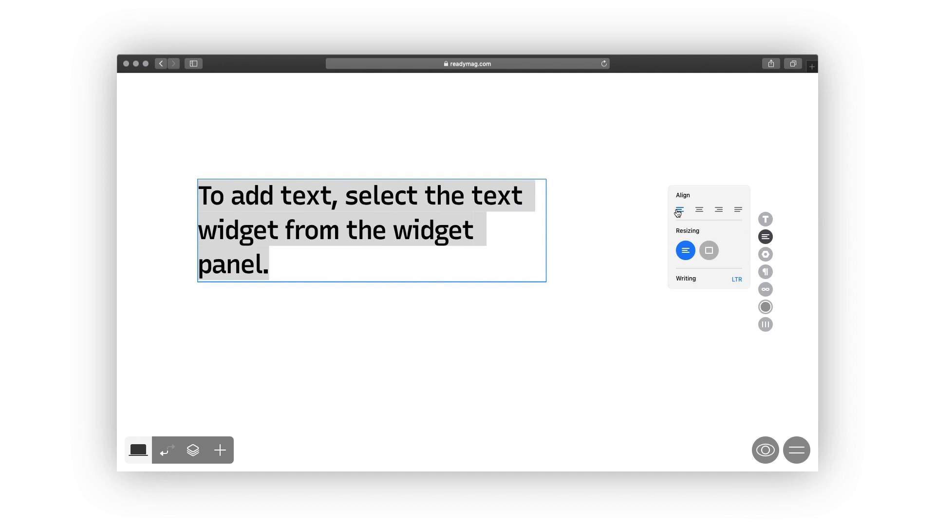
- Leave text editing and narrow the text block so the sentence wraps onto four lines
key(Escape)
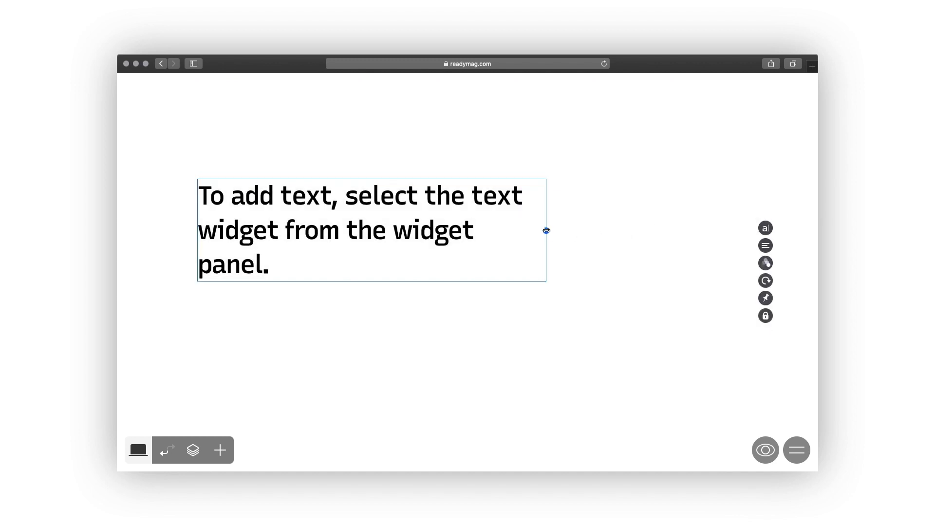
drag(546, 230, 391, 243)
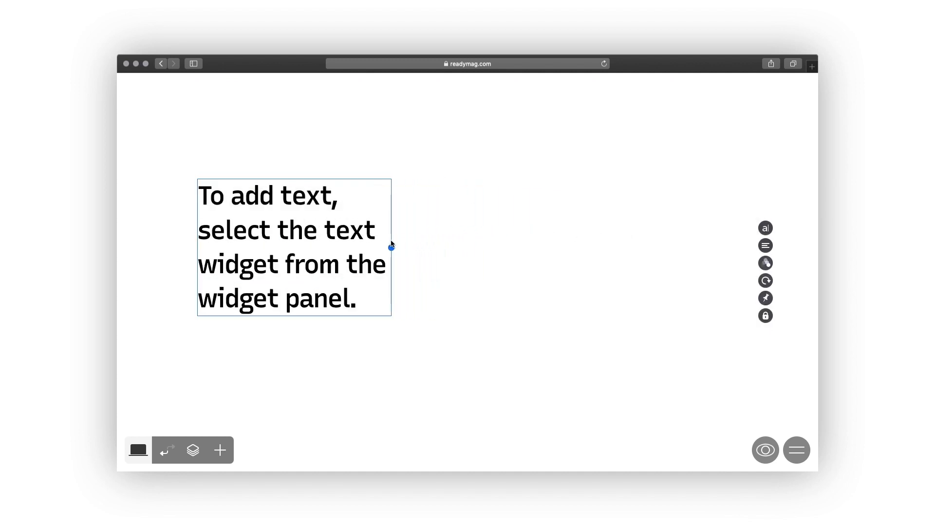
- Switch the text's resizing mode to a fixed box and widen the frame so the sentence fits on two lines with space below
double_click(366, 291)
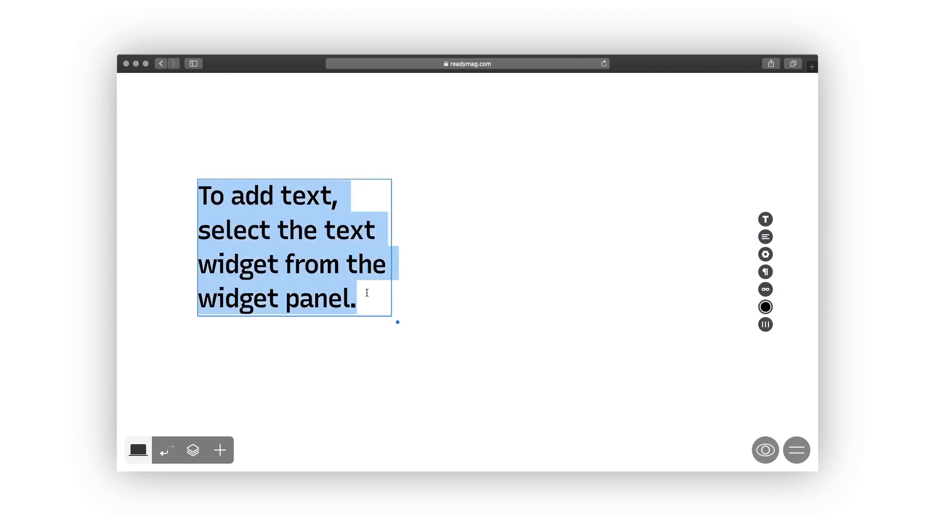
click(763, 237)
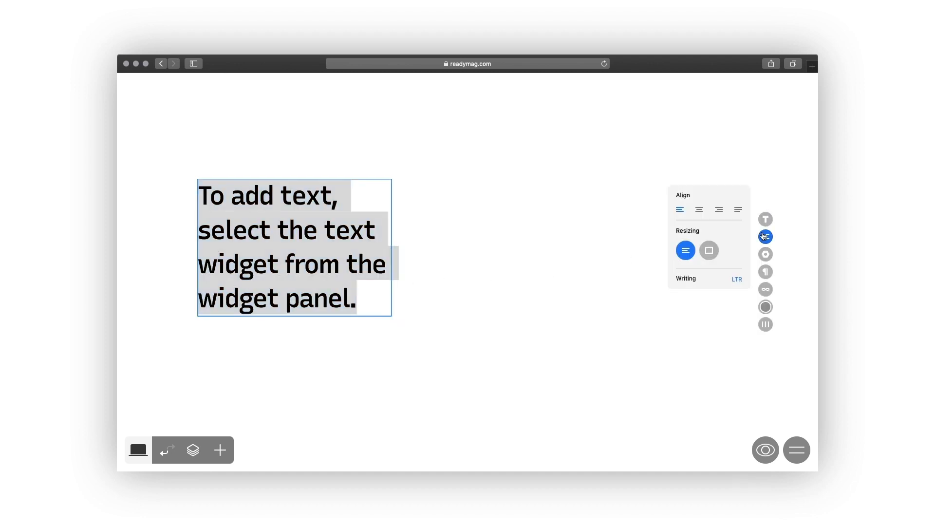
click(708, 252)
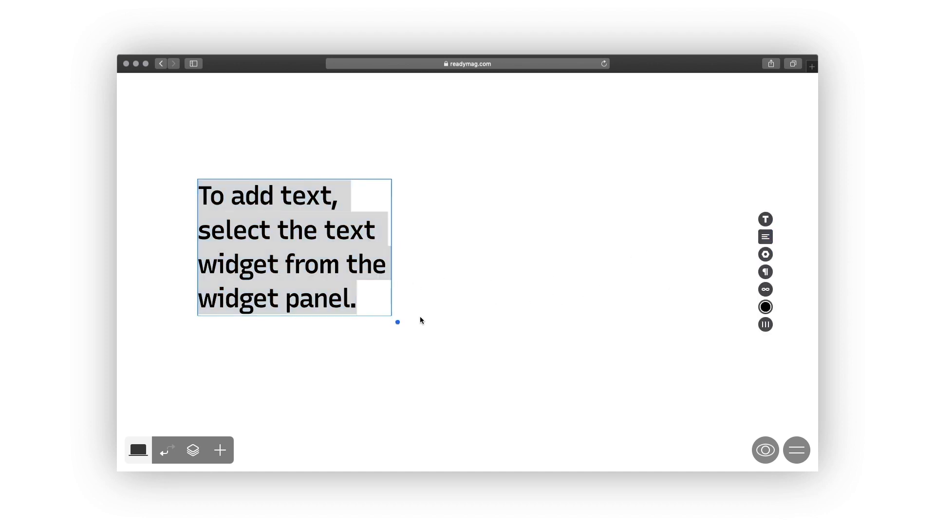
drag(397, 322, 638, 310)
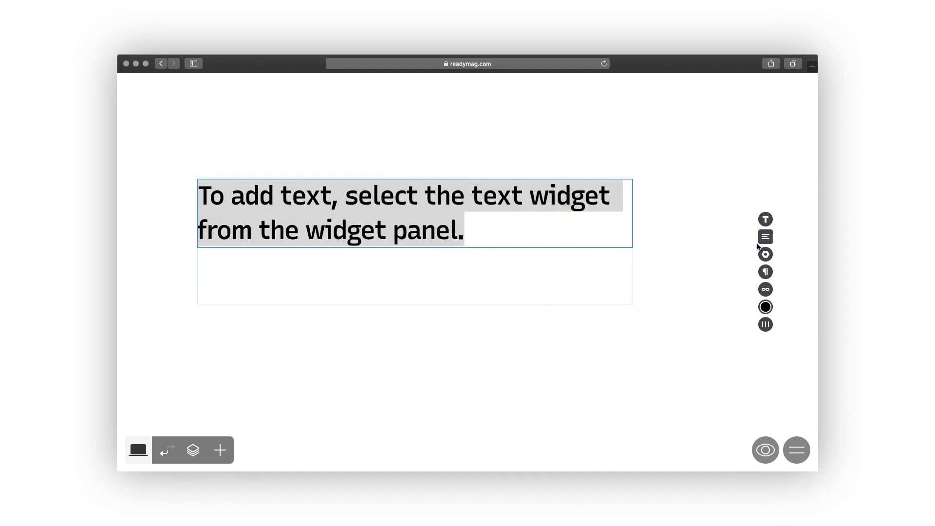
- Try anchoring the text to the bottom of its fixed frame, and return it to the top
mouse_move(764, 238)
click(725, 256)
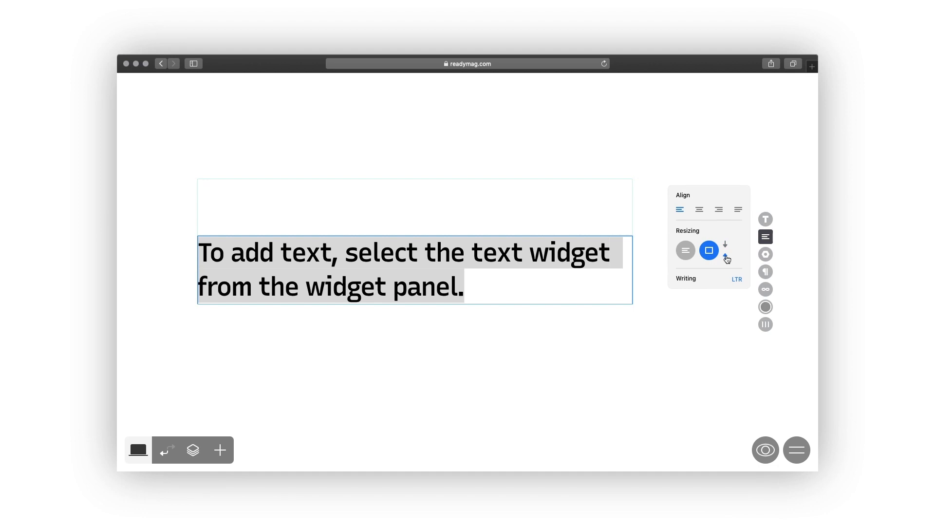
click(726, 245)
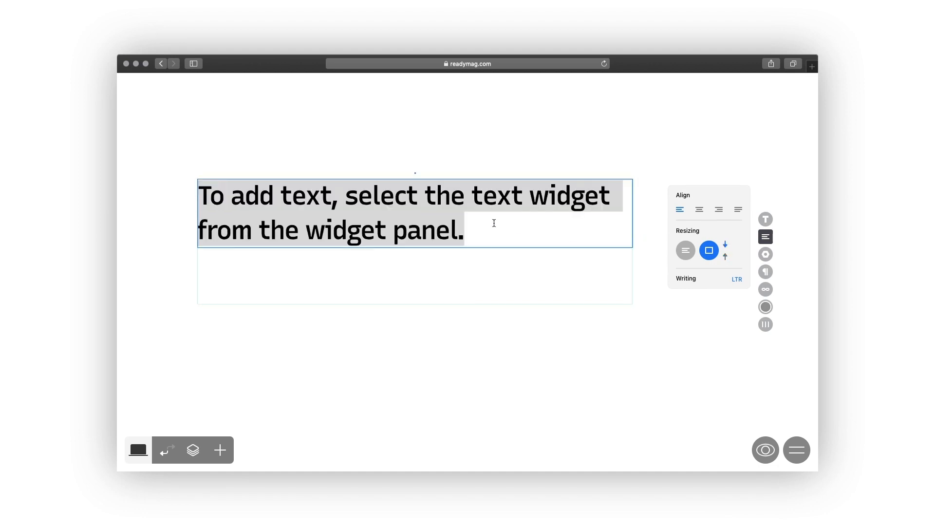
- Add small, equal paddings above and to the left of the text inside its frame
drag(375, 180, 375, 194)
drag(197, 218, 211, 218)
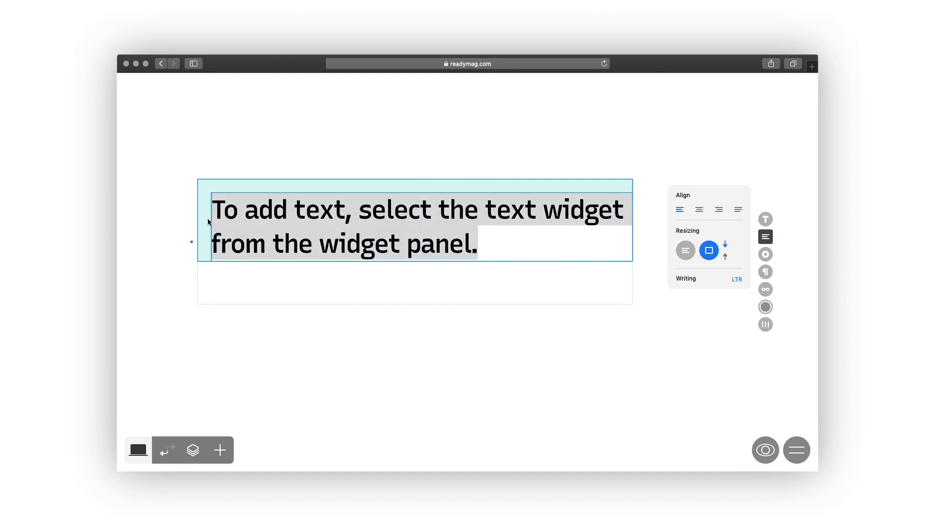
- Replace the sentence with "כדי להוסיף טקסט, בחר את יישומון הטקסט מחלונית היישומון.", aligned right with writing direction RTL
text(כדי להוסיף טקסט, בחר את יישומון הטקסט מחלונית היישומון.)
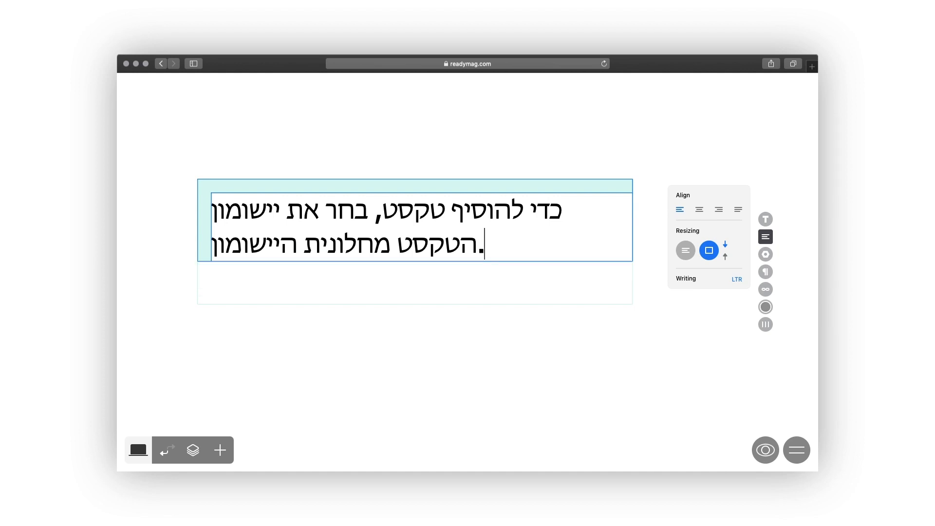
key(super+a)
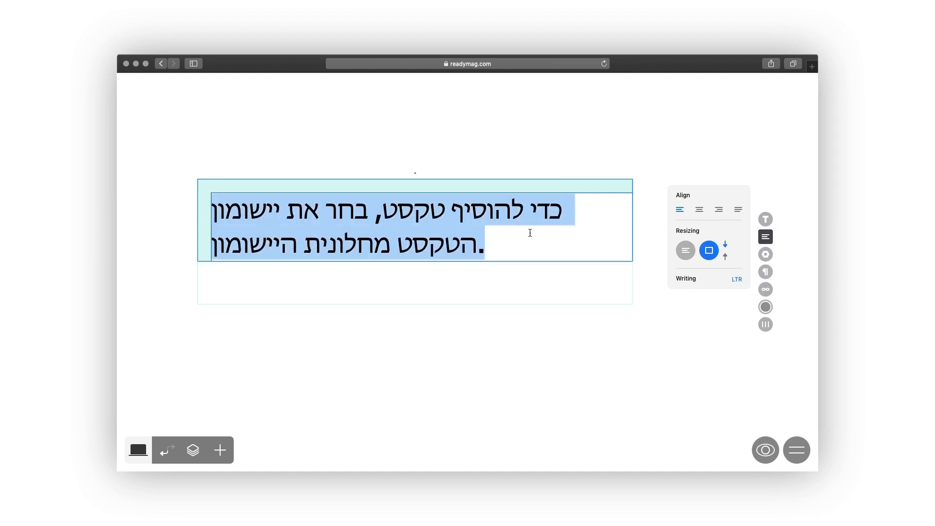
click(719, 210)
click(736, 280)
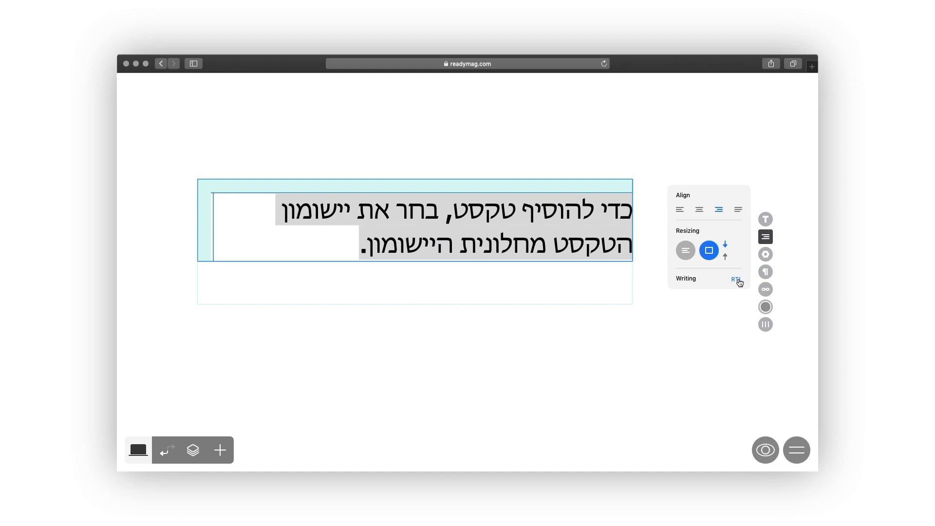
click(684, 254)
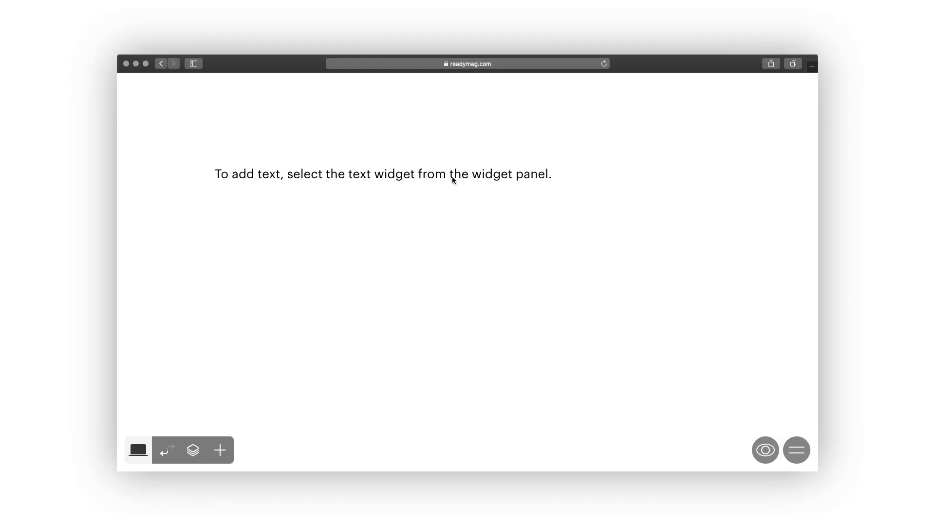
- Duplicate the text block below and change the copy to "To edit the content or properties of an existing text, enter edit mode by double-clicking the text."
click(452, 176)
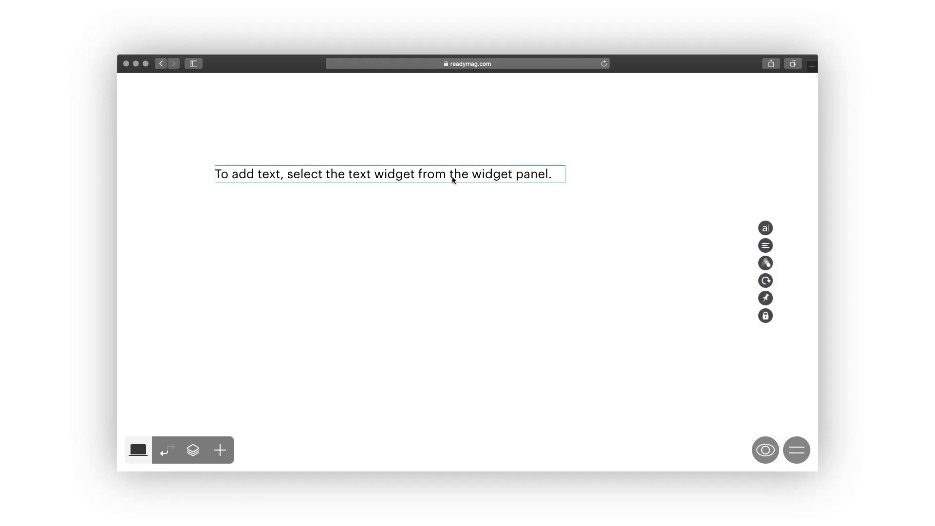
drag(452, 177, 452, 279)
double_click(463, 276)
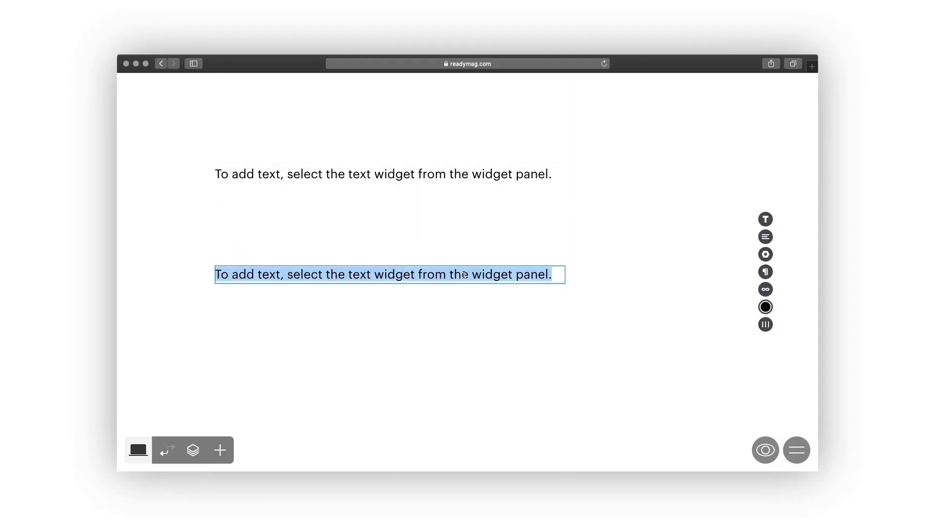
text(To edit the content or properties of an existing text, enter edit mode by double-clicking the text.)
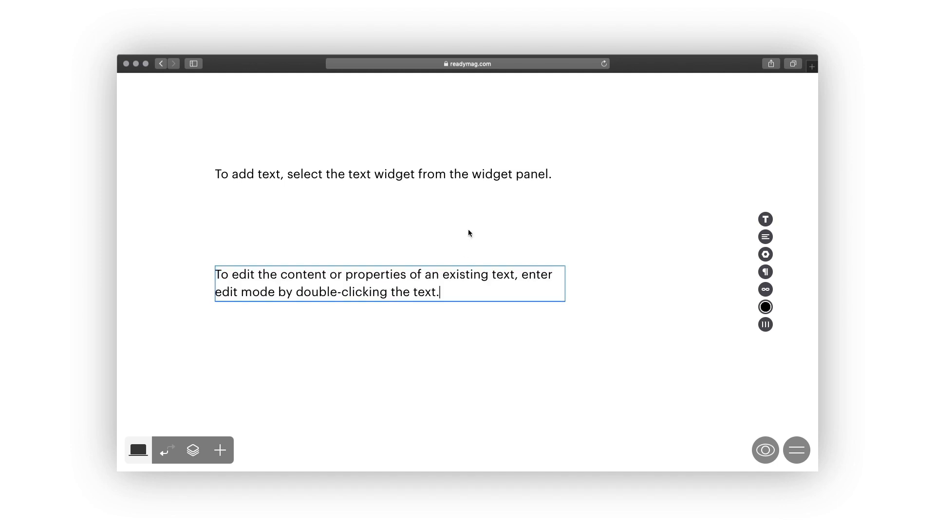
- Create a new text style named Paragraph from the "To add text" sentence
click(470, 175)
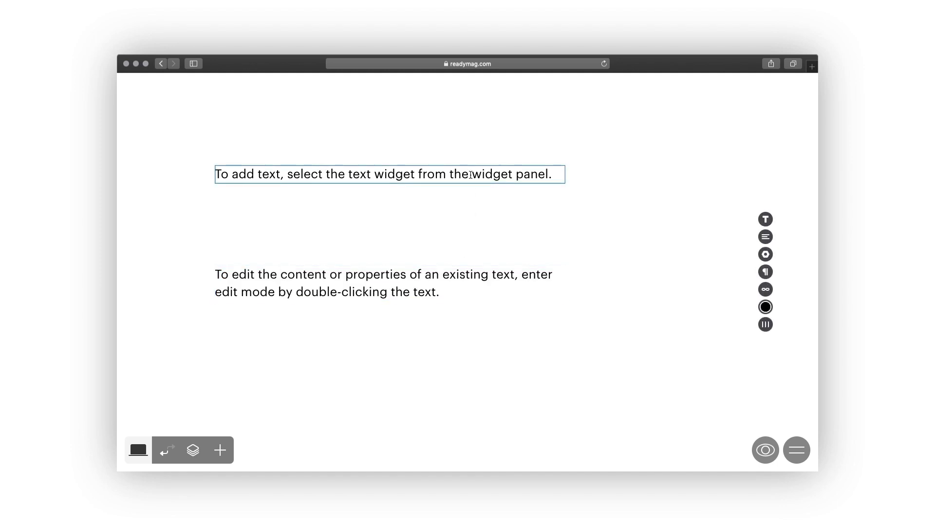
double_click(470, 174)
click(764, 219)
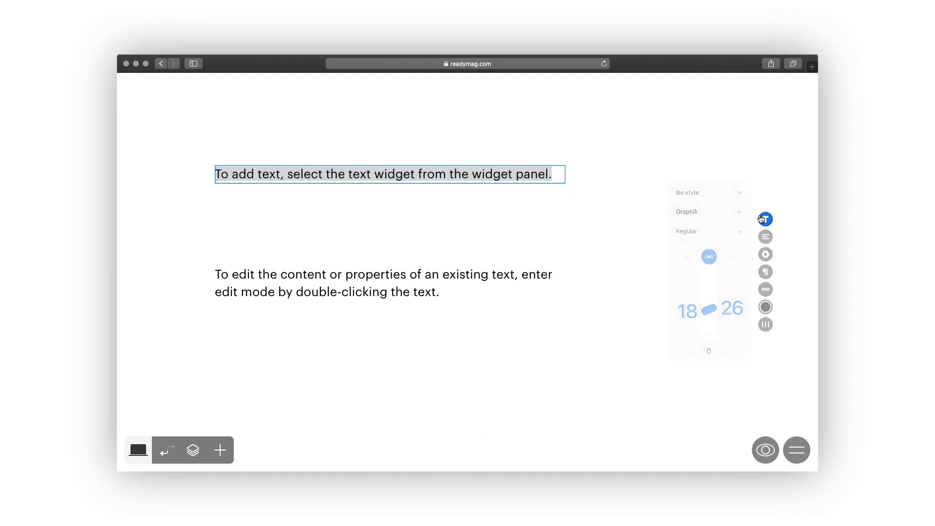
click(739, 193)
click(710, 369)
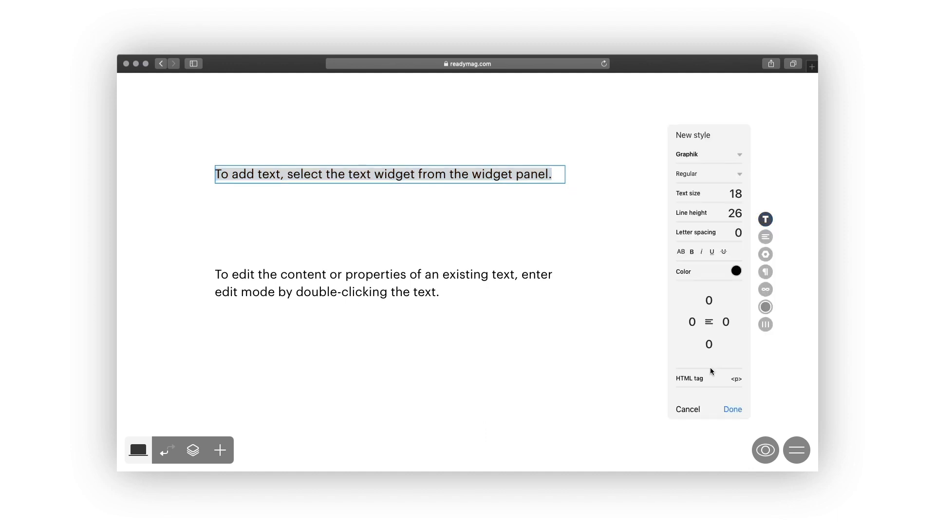
click(682, 134)
text(Paragraph)
- Set the Paragraph style's text size to 35, line height to 40 and letter spacing to -3
click(739, 194)
text(35)
click(734, 212)
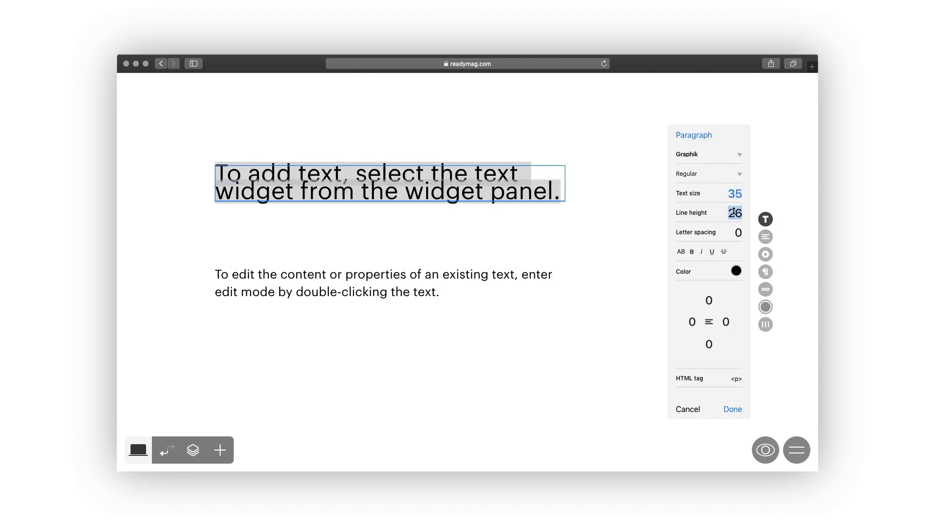
text(40)
click(737, 232)
text(-3)
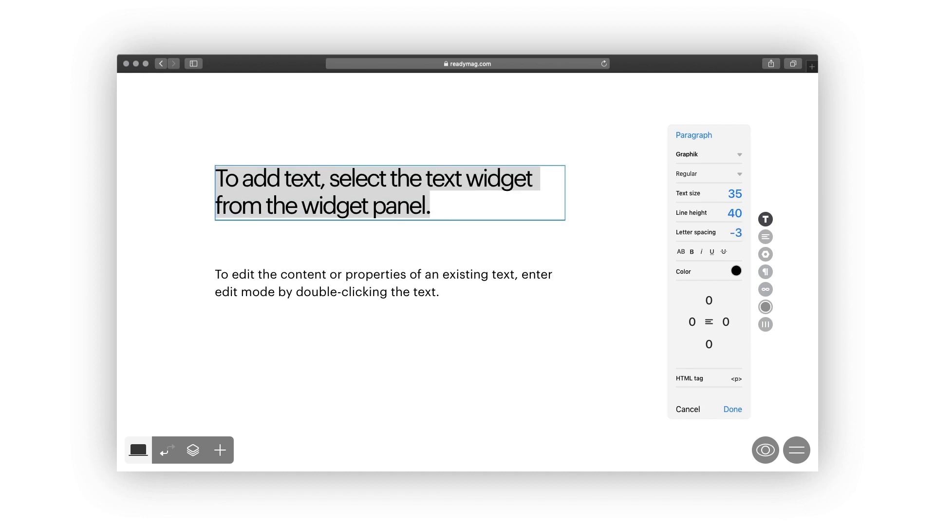
- Set the Paragraph style's top padding to 10 and save the new style
click(710, 299)
text(10)
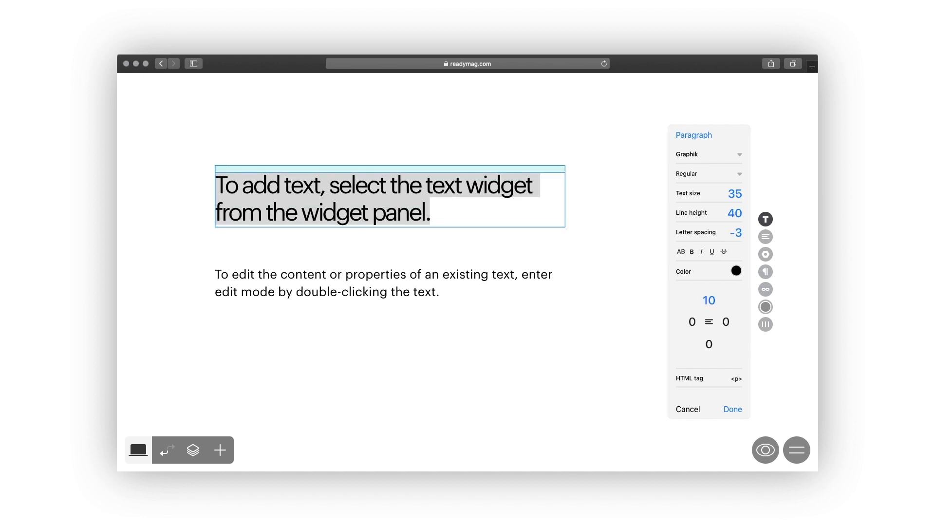
click(726, 407)
click(726, 406)
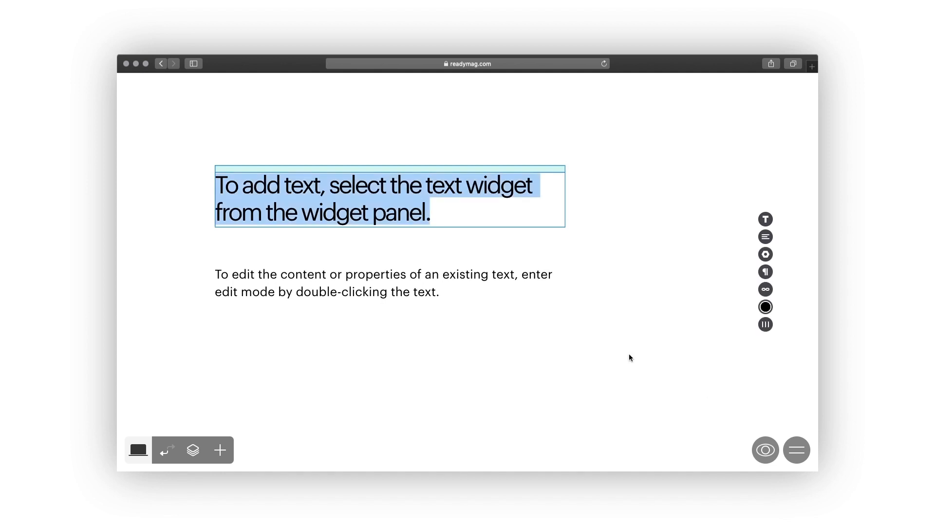
- Apply the Paragraph style to the "To edit the content" text block
click(529, 276)
click(763, 223)
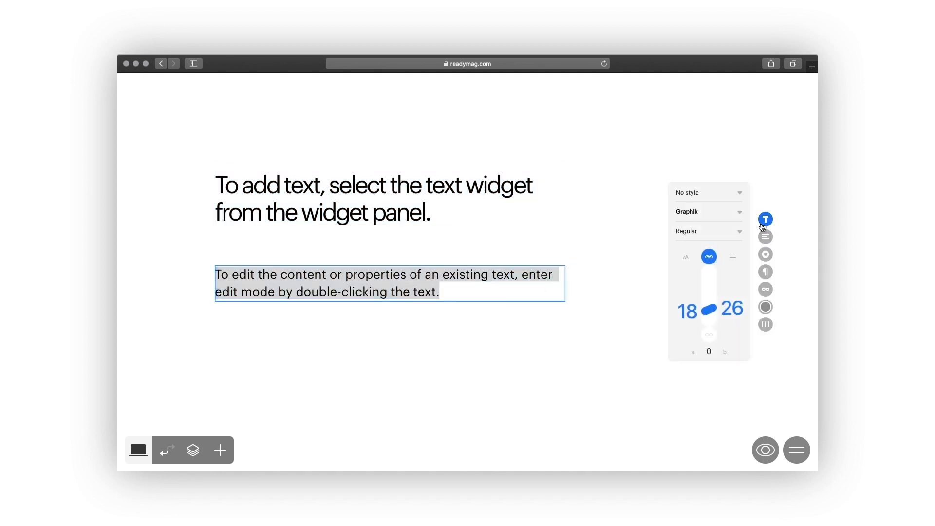
click(738, 194)
click(713, 322)
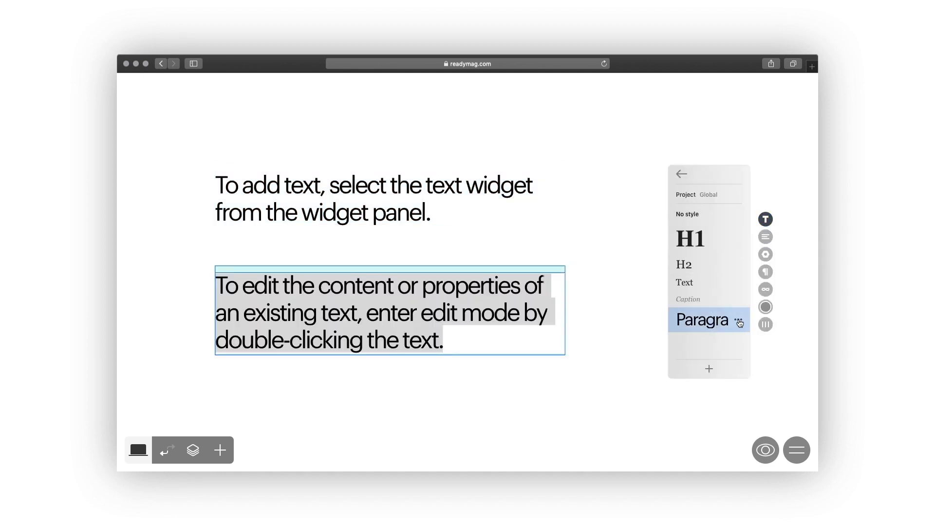
- Edit the Paragraph style, reducing its line height to 35, and save the change
click(741, 323)
click(684, 321)
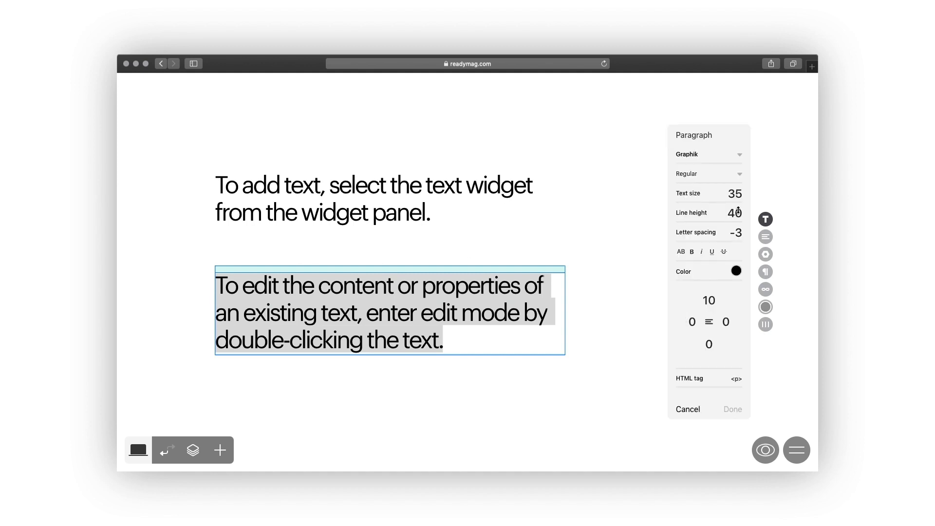
mouse_move(738, 210)
mouse_down()
mouse_move(738, 194)
mouse_move(738, 220)
mouse_up()
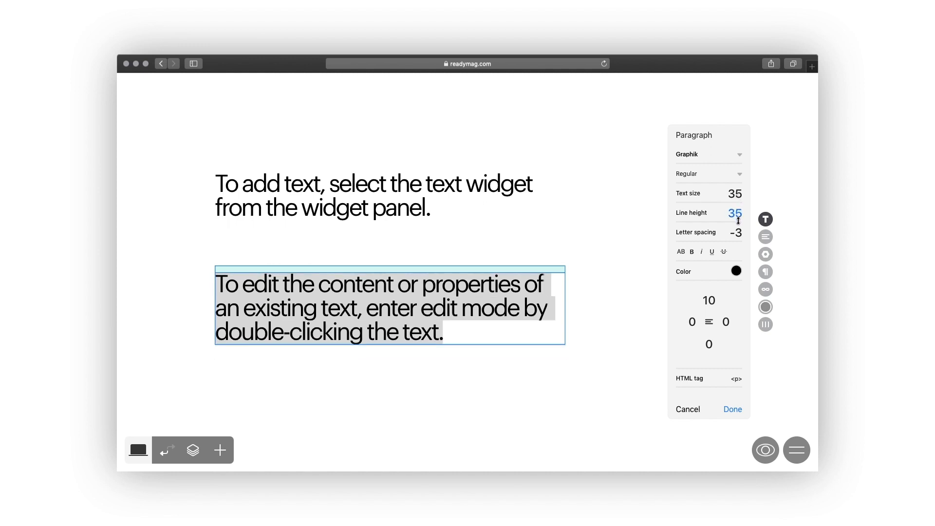
click(732, 409)
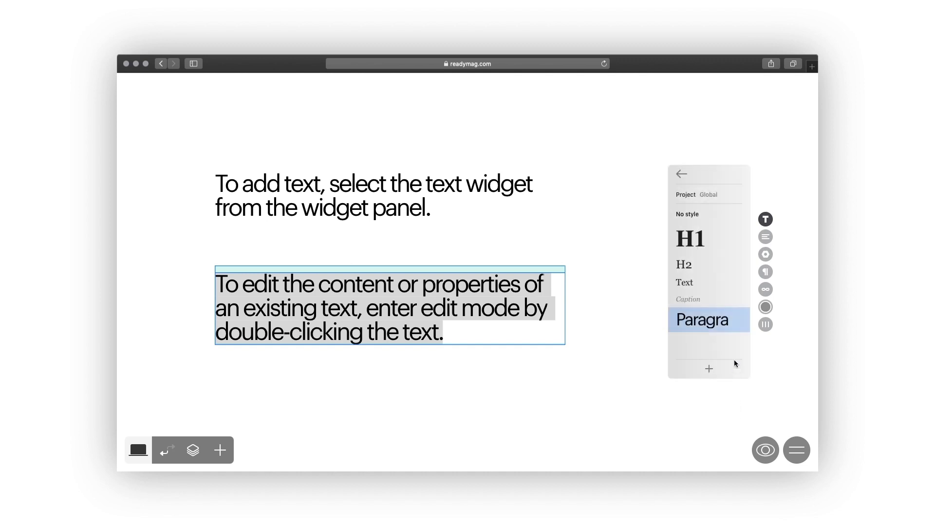
- Move the Paragraph text style from the project styles to the global styles
click(742, 324)
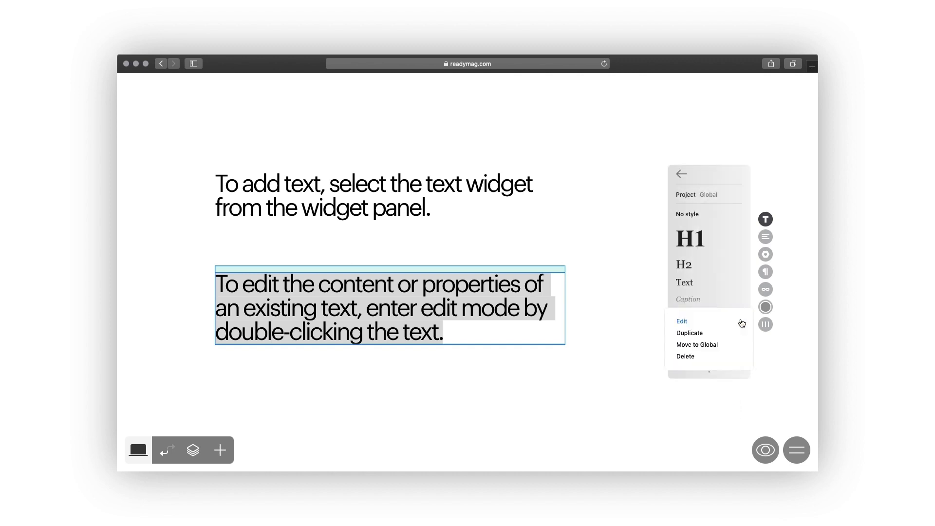
click(708, 344)
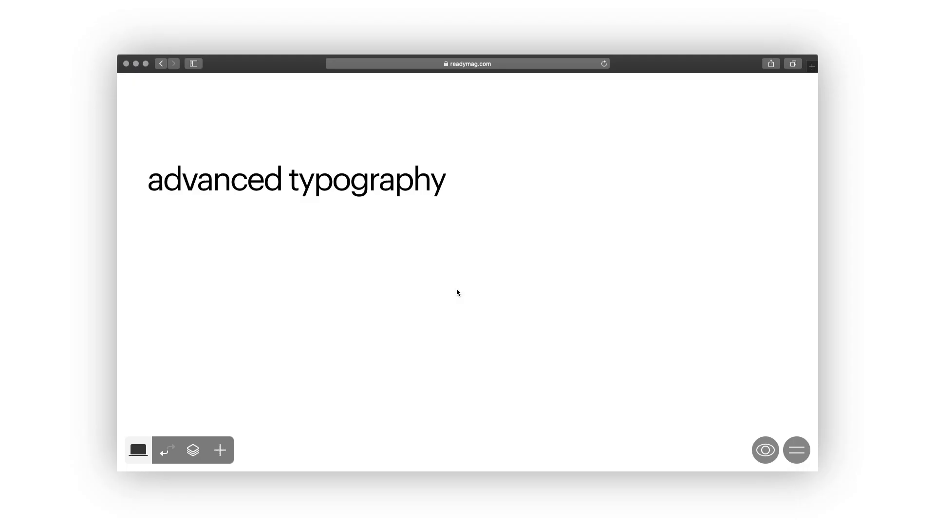
- Try the uppercase, capitalize and lowercase transforms on the whole "advanced typography" heading
click(404, 187)
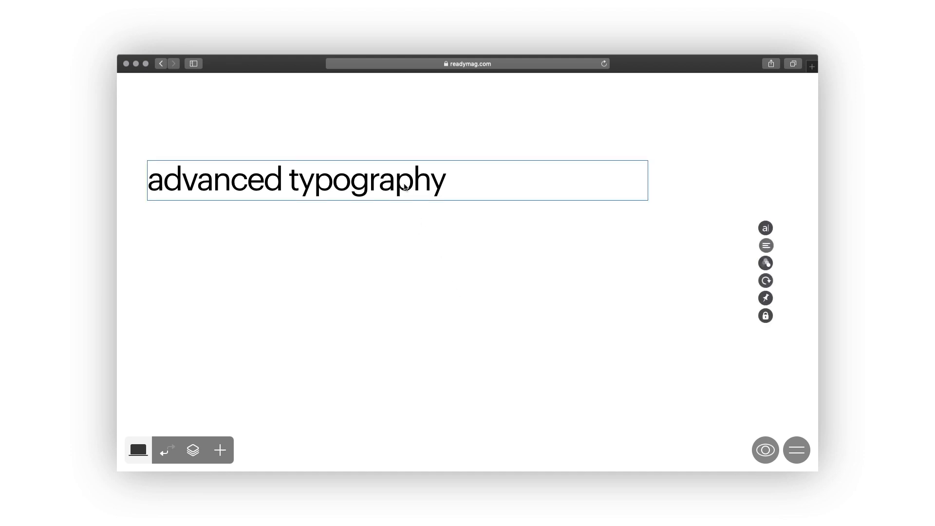
double_click(441, 183)
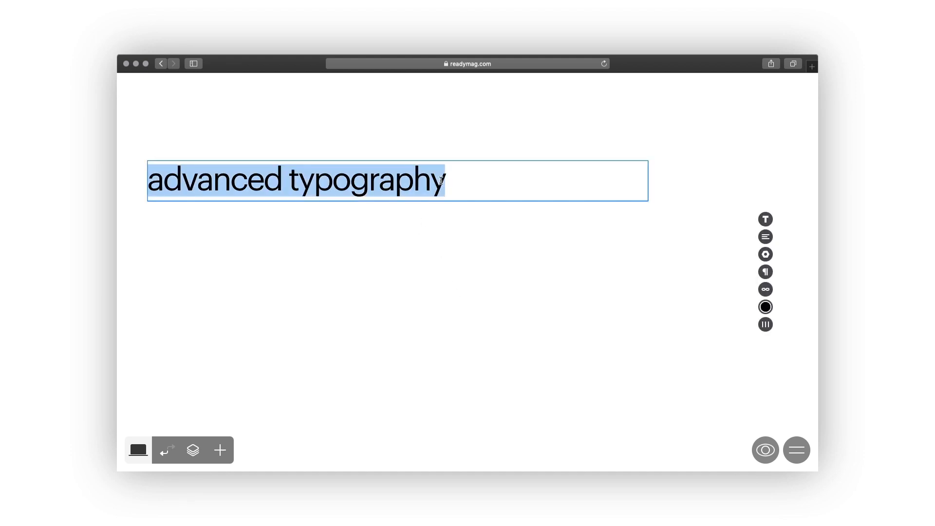
click(763, 255)
click(685, 148)
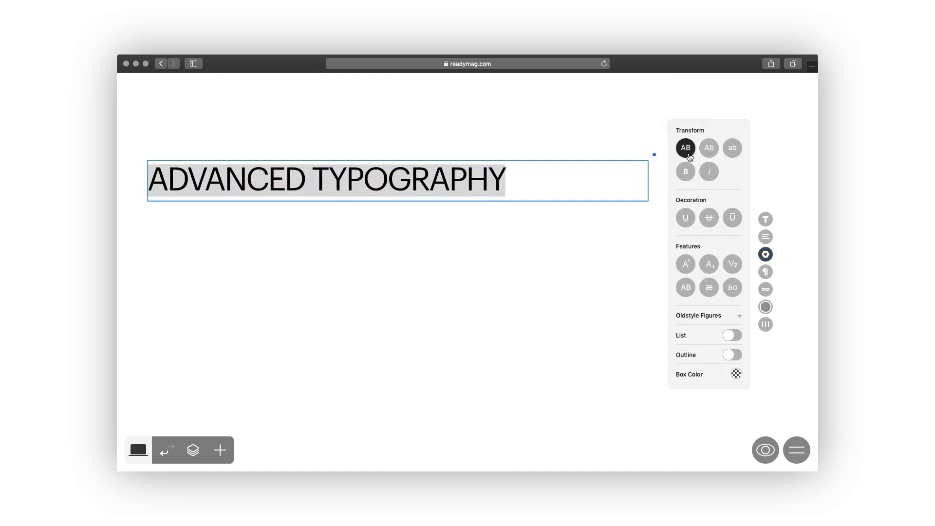
click(712, 153)
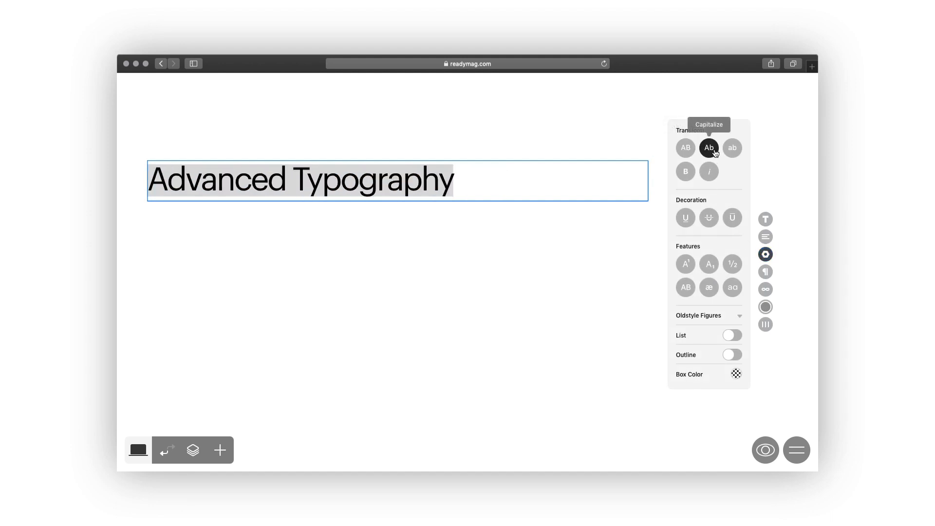
click(734, 151)
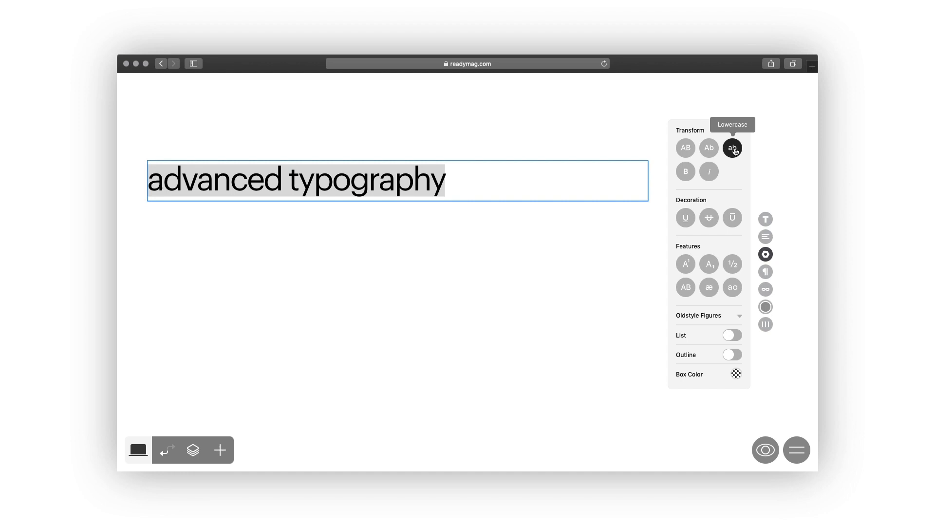
- Try bold and italic on the heading, removing each format again
click(685, 173)
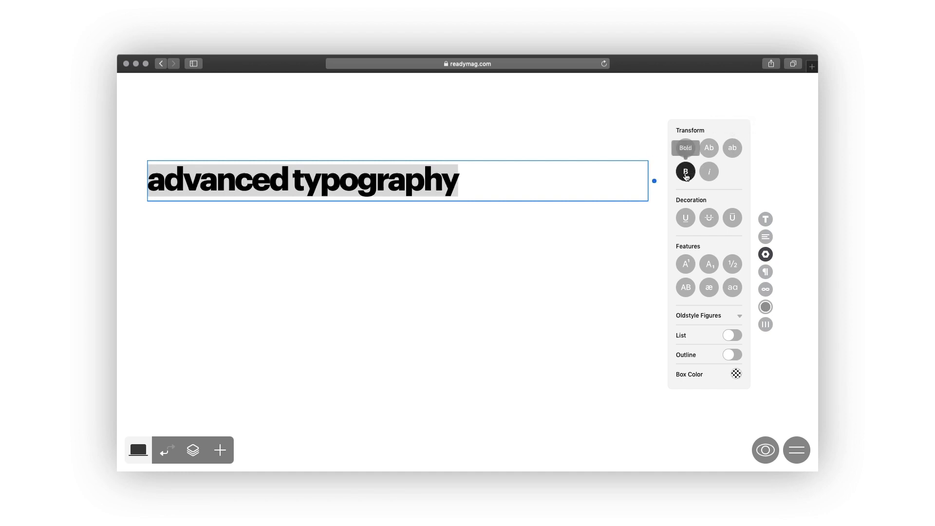
click(686, 173)
click(708, 172)
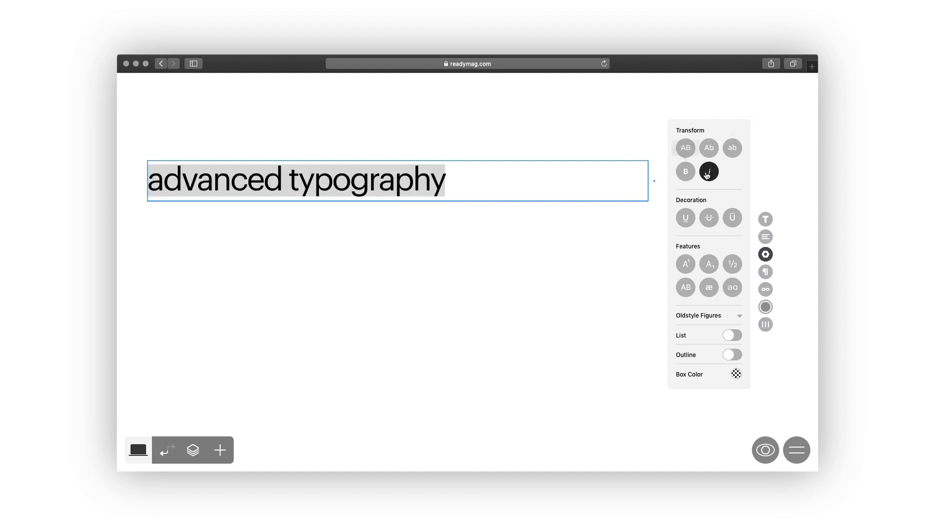
click(707, 174)
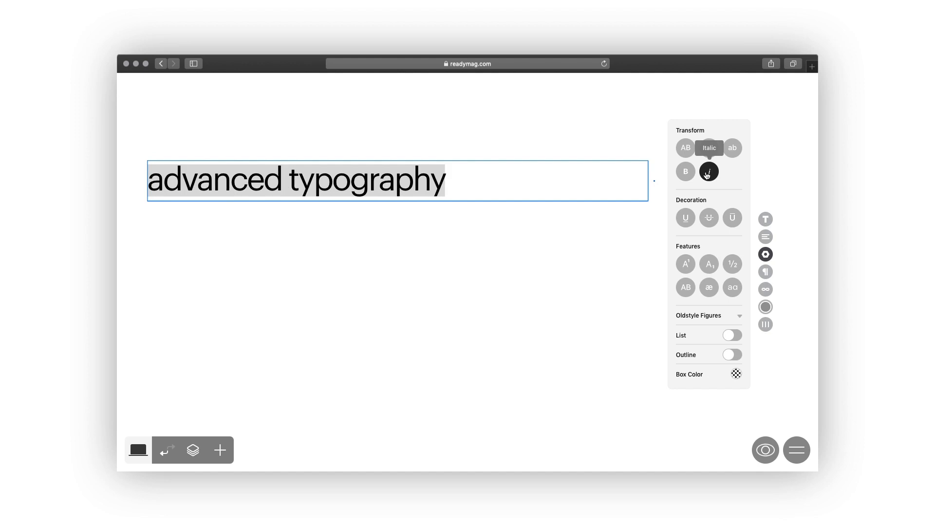
- Try the underline, strikethrough and overline decorations on the heading, leaving it undecorated
click(686, 218)
click(709, 218)
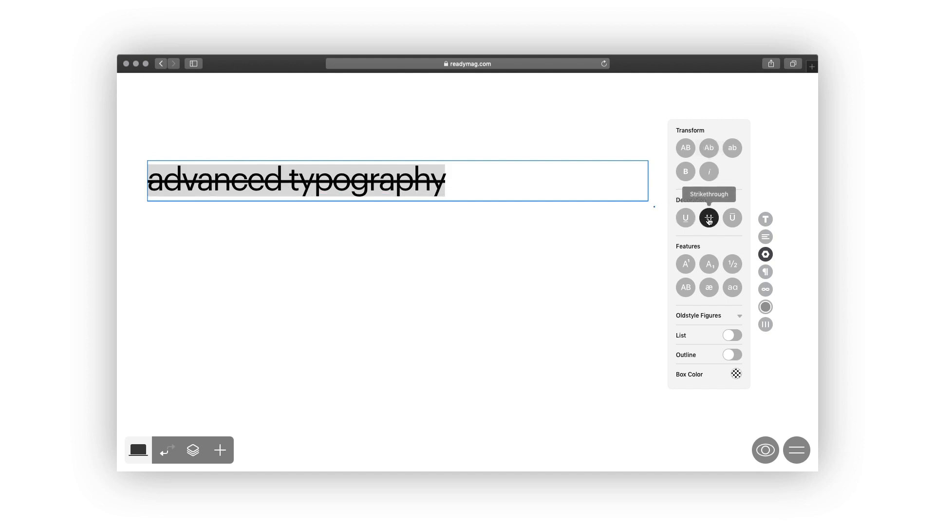
click(733, 218)
click(732, 219)
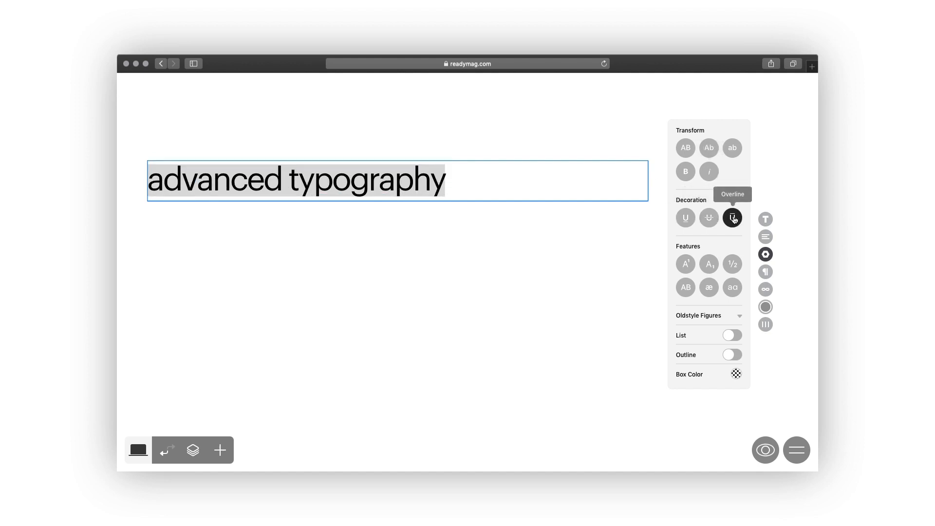
- Append "1" to the heading and try it as superscript and subscript, restoring its normal position
click(503, 181)
text(1)
key(shift+Left)
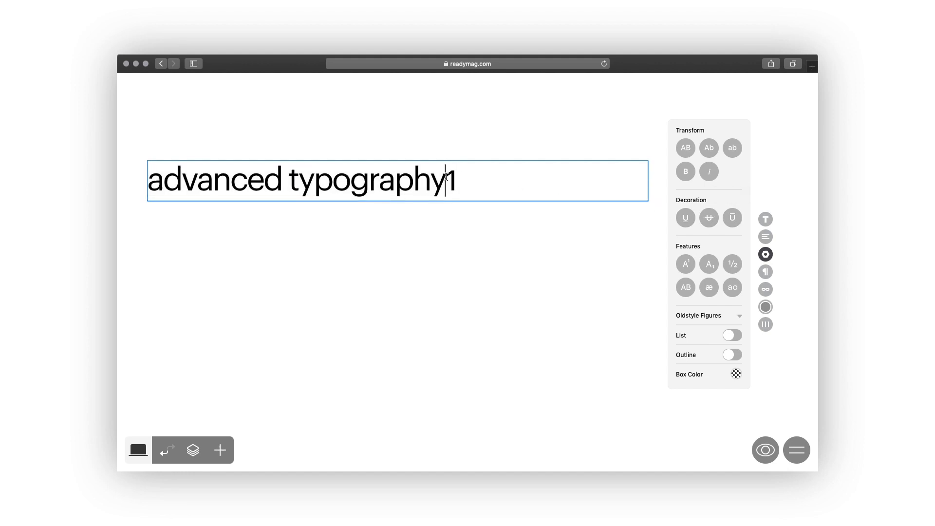
click(685, 264)
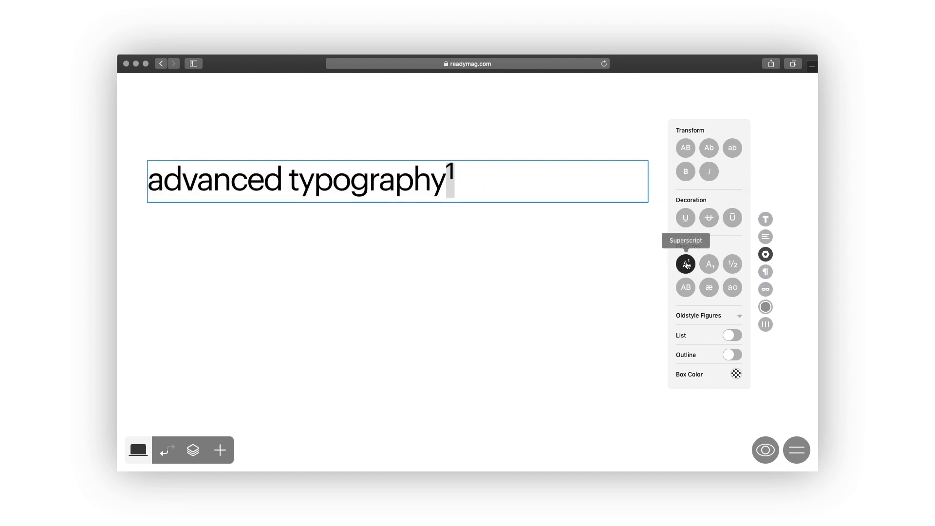
click(709, 264)
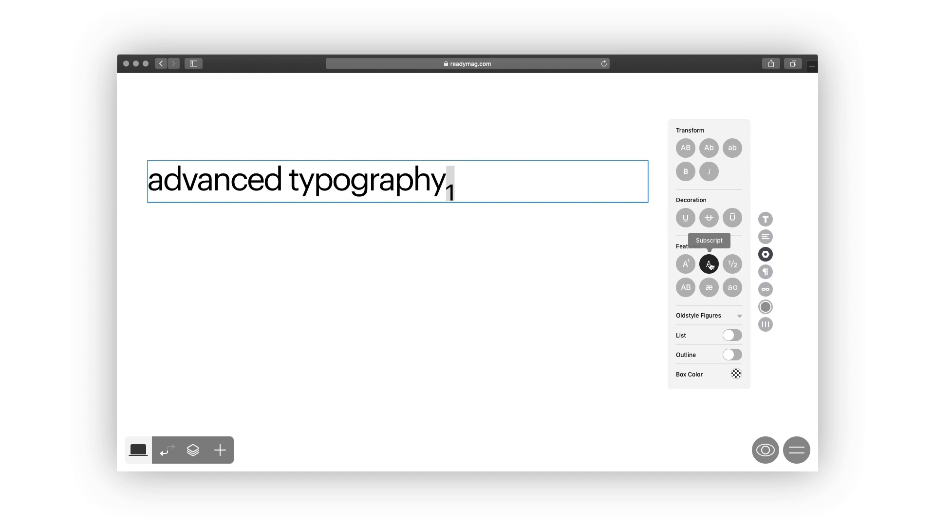
click(709, 264)
- Extend the appended "1" to "1/2" and format it as a fraction
click(464, 181)
text(/)
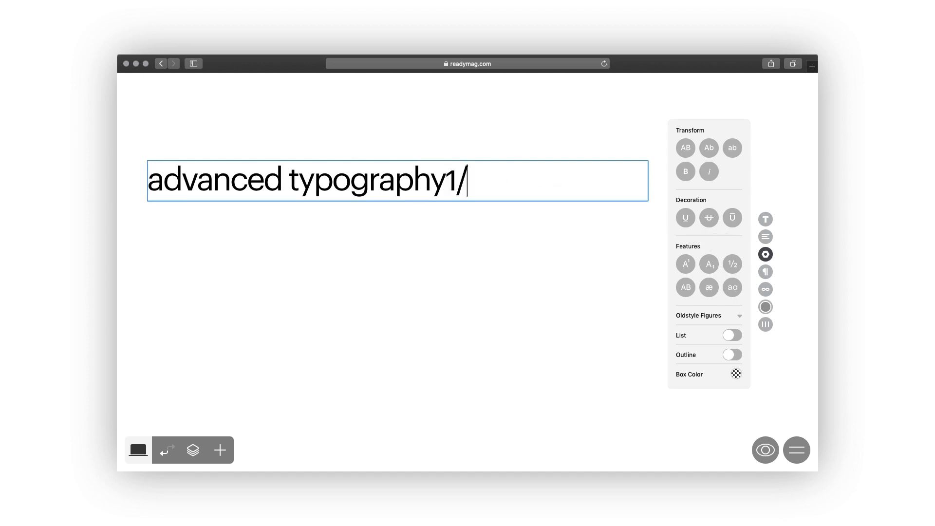
text(2)
drag(445, 180, 501, 180)
click(732, 264)
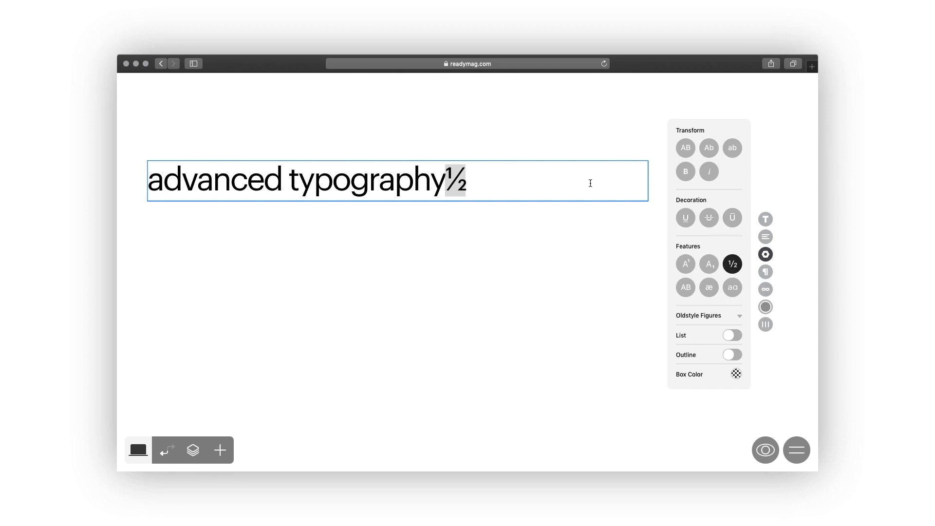
- Delete the ½ fraction from the end of the heading
click(469, 171)
key(BackSpace)
key(BackSpace)
key(BackSpace)
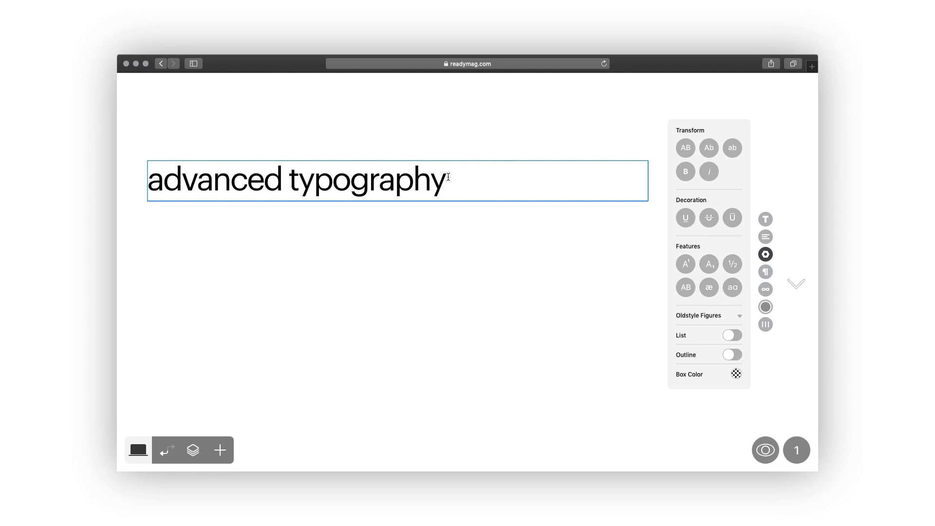
- Toggle the alternate "a" letterform feature on and off for the whole heading
triple_click(448, 177)
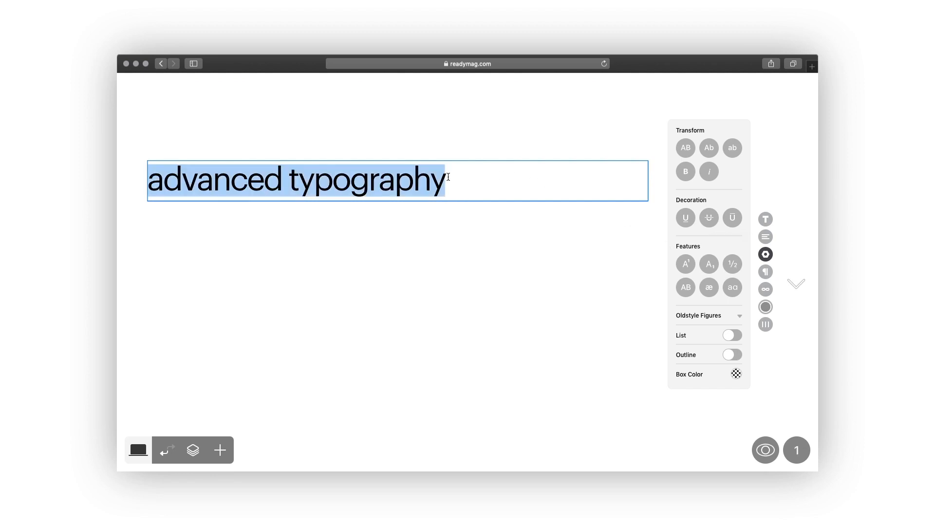
click(736, 290)
click(737, 290)
click(738, 291)
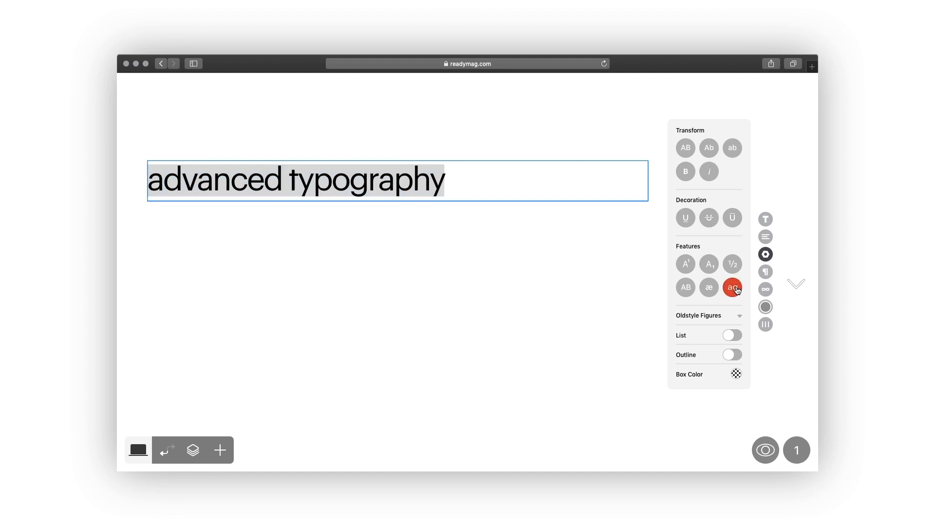
- Add a second line below the heading reading "tools for quick text transformation"
click(463, 176)
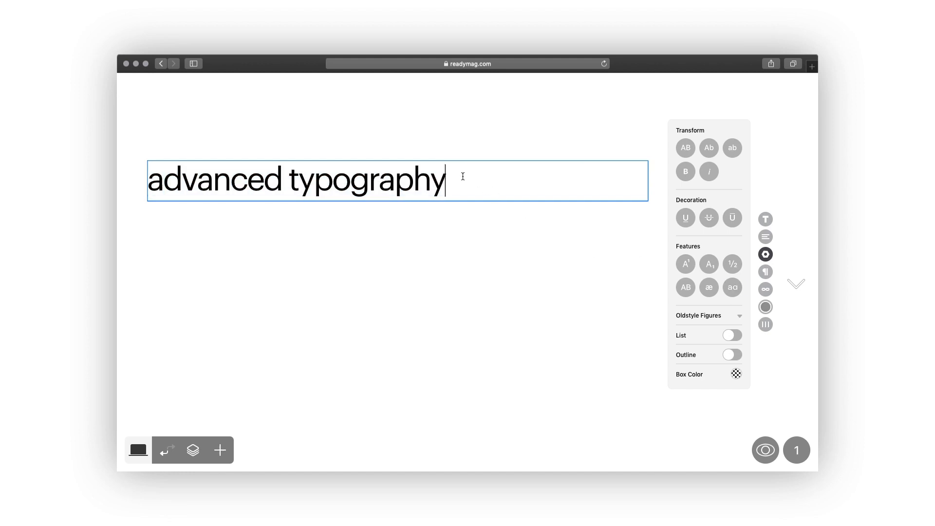
key(Return)
text(tools for quick text transformation)
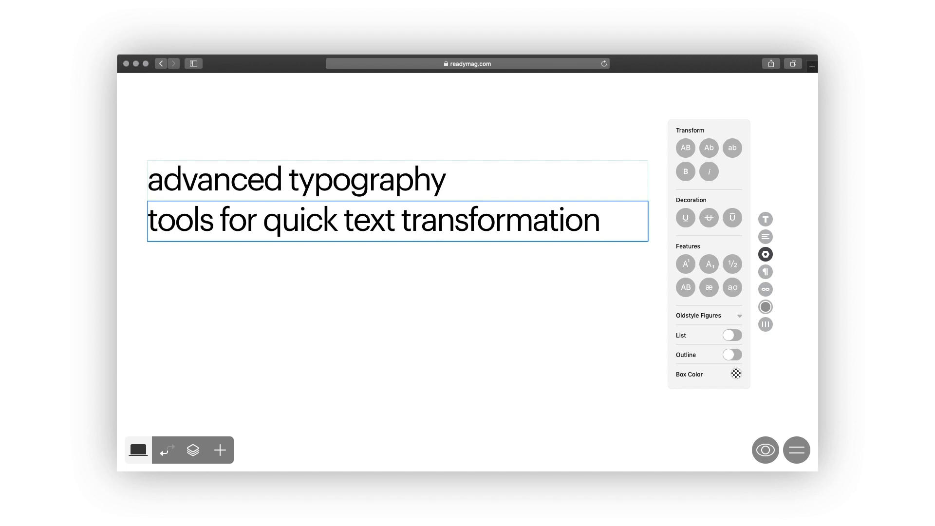
- Try the unordered and ordered list formats on both text lines, ending with list formatting off
key(super+a)
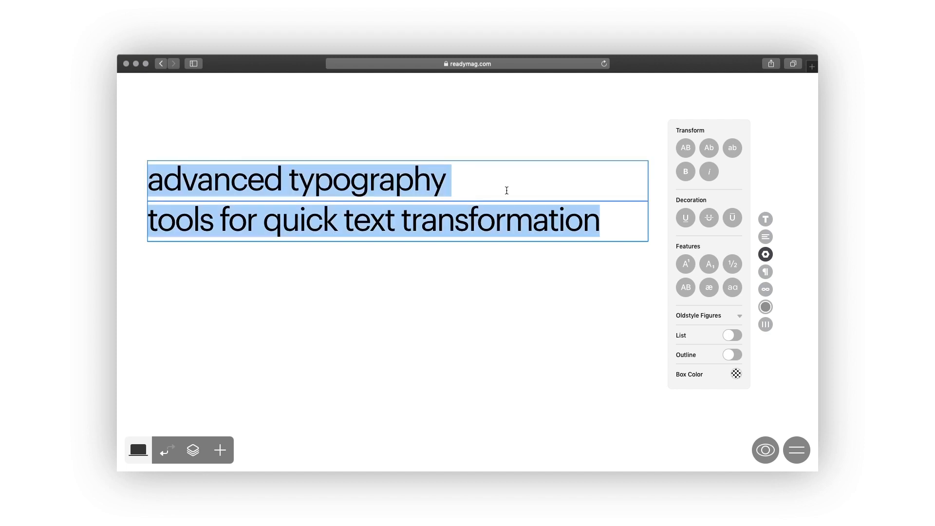
click(736, 335)
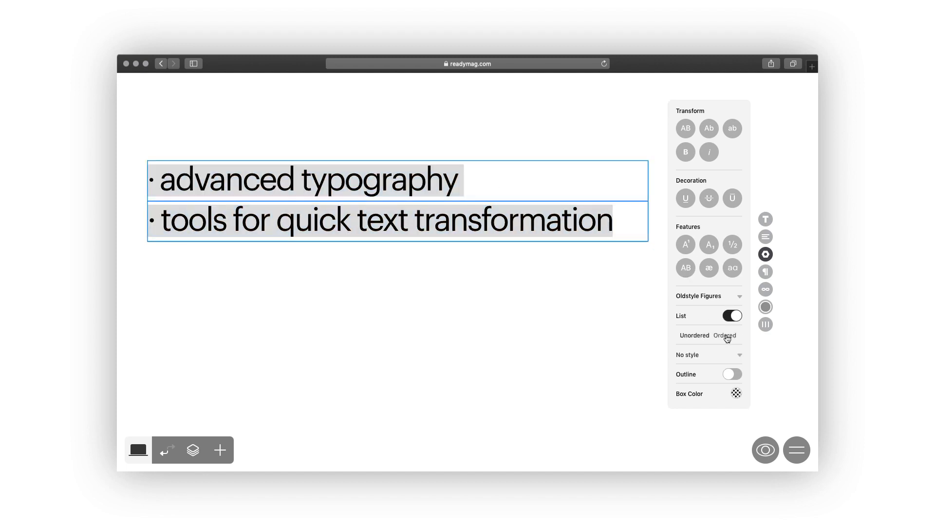
click(726, 336)
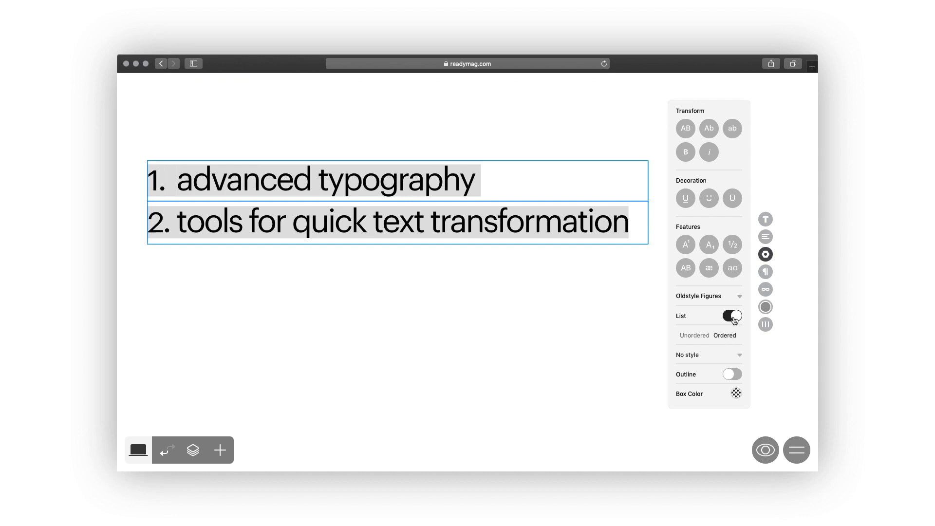
click(733, 317)
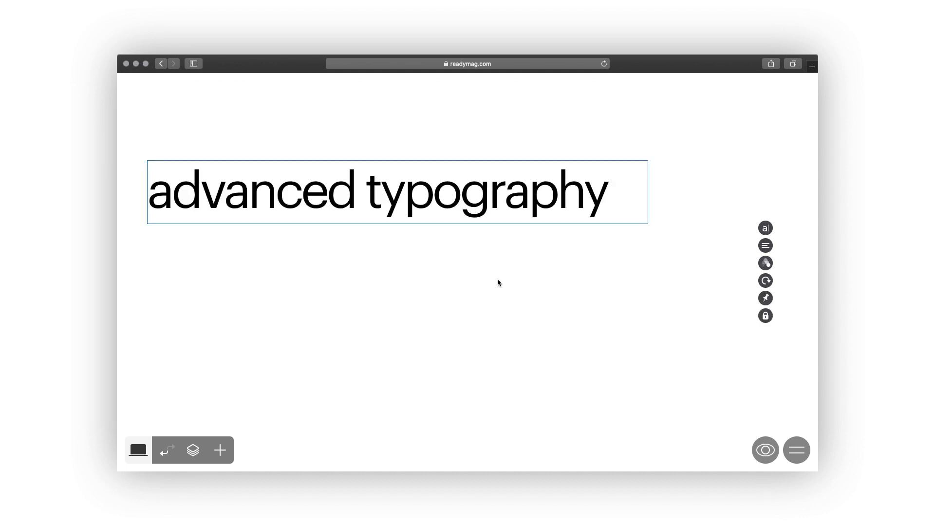
- Try a red outline of width 1 on the large "advanced typography" text, ending with the outline off
double_click(617, 201)
key(super+a)
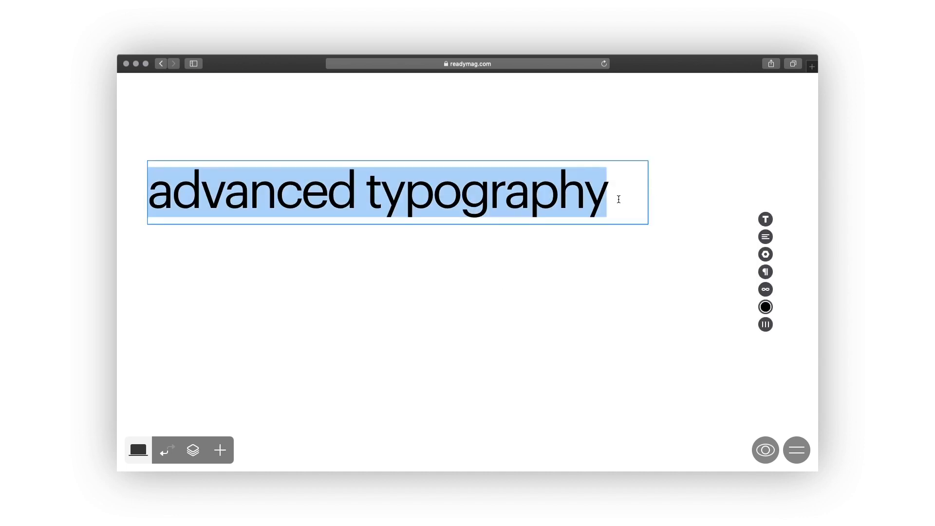
click(765, 255)
click(730, 355)
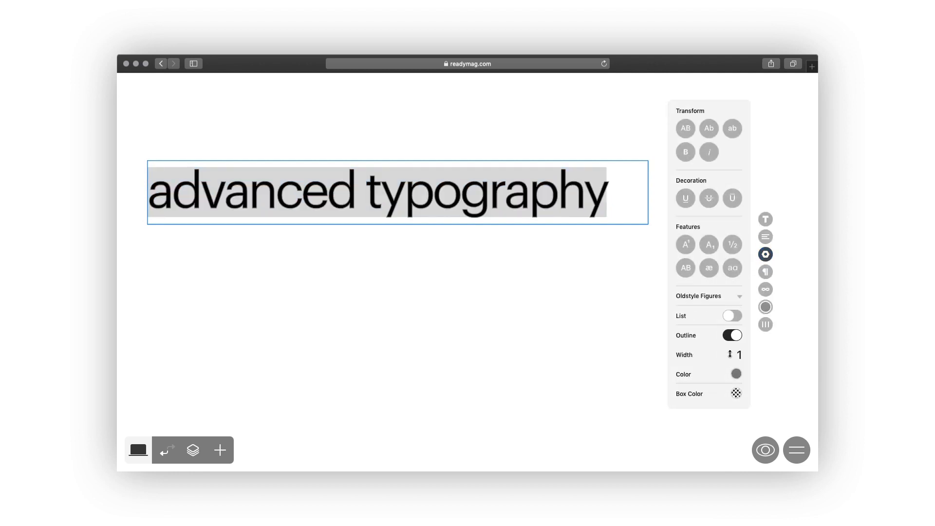
click(736, 374)
click(681, 340)
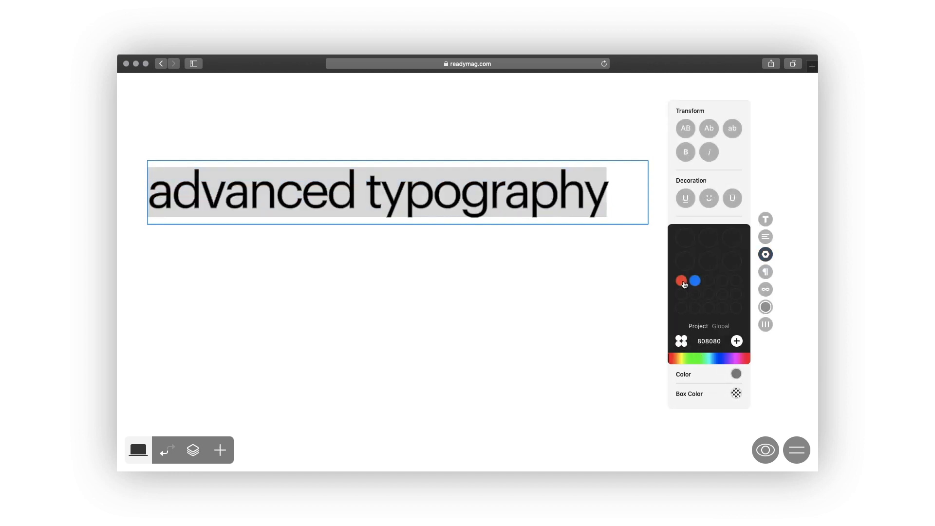
click(735, 373)
drag(739, 357, 740, 355)
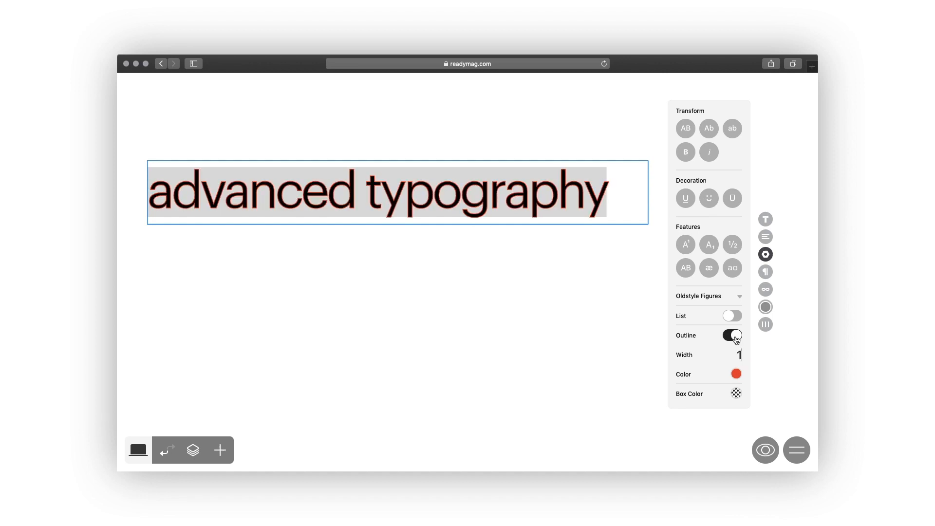
click(734, 335)
- Set the text's box color to the project red EC520B at 100 opacity and finish editing
click(735, 374)
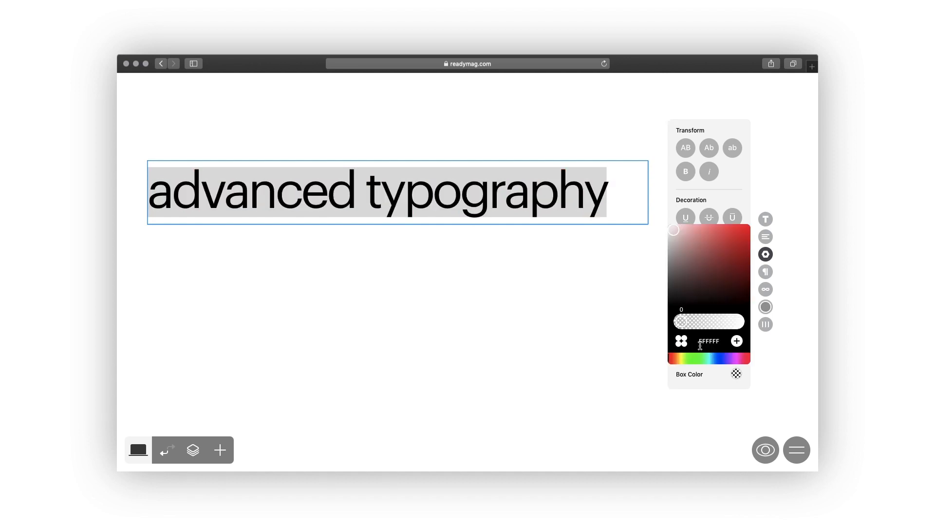
click(681, 341)
click(681, 281)
click(681, 341)
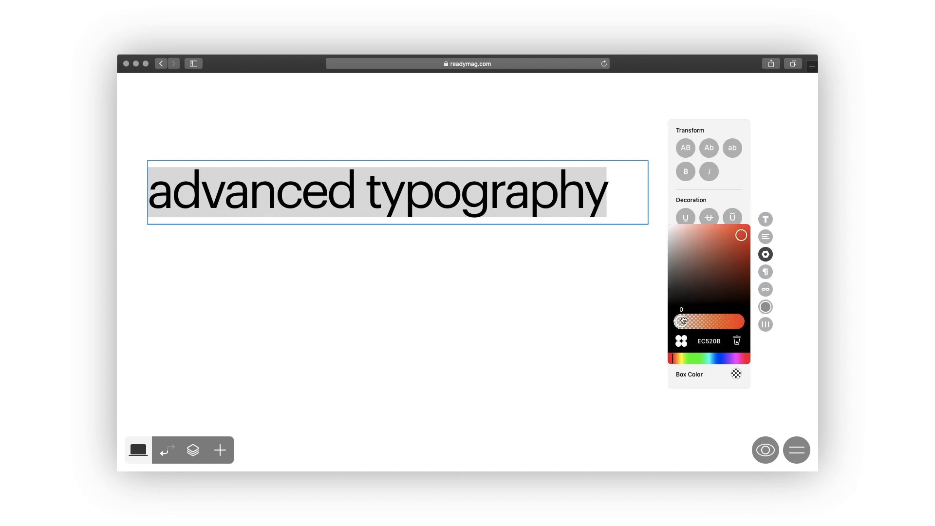
drag(681, 321, 740, 322)
click(735, 373)
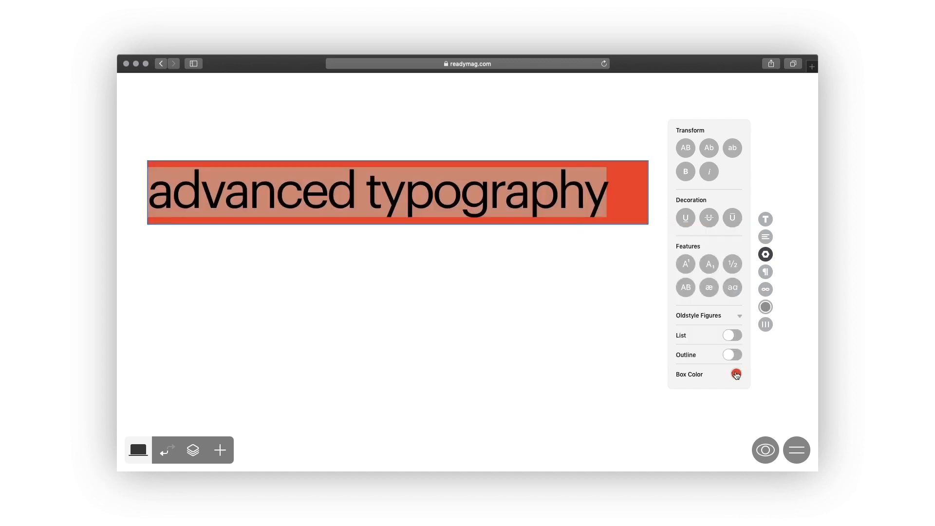
click(661, 194)
- Reduce the opacity of the "advanced typography" text's box color until the red background is fully transparent
double_click(615, 191)
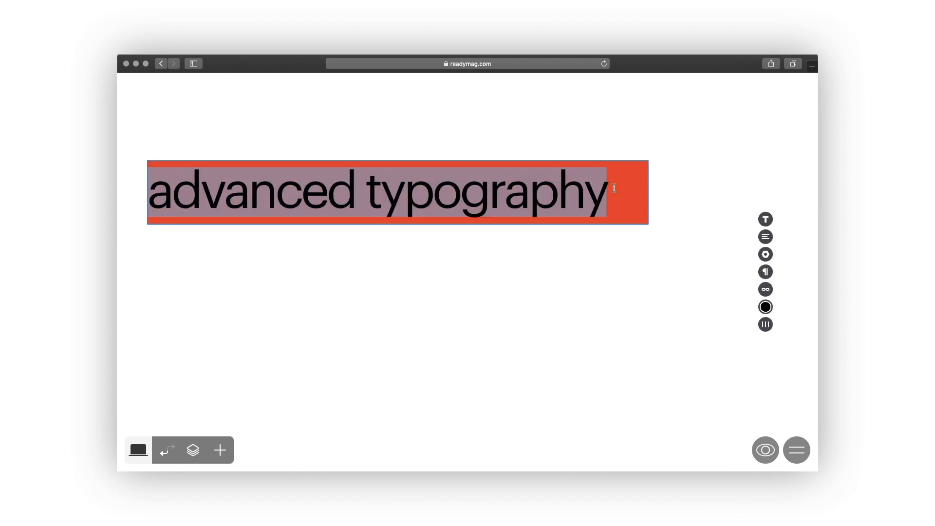
click(766, 254)
click(736, 374)
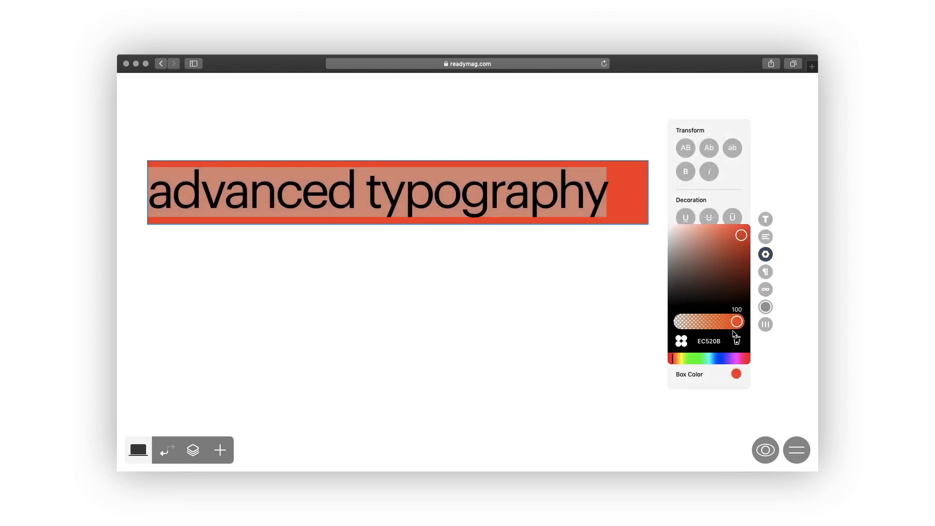
drag(738, 322, 677, 320)
click(614, 191)
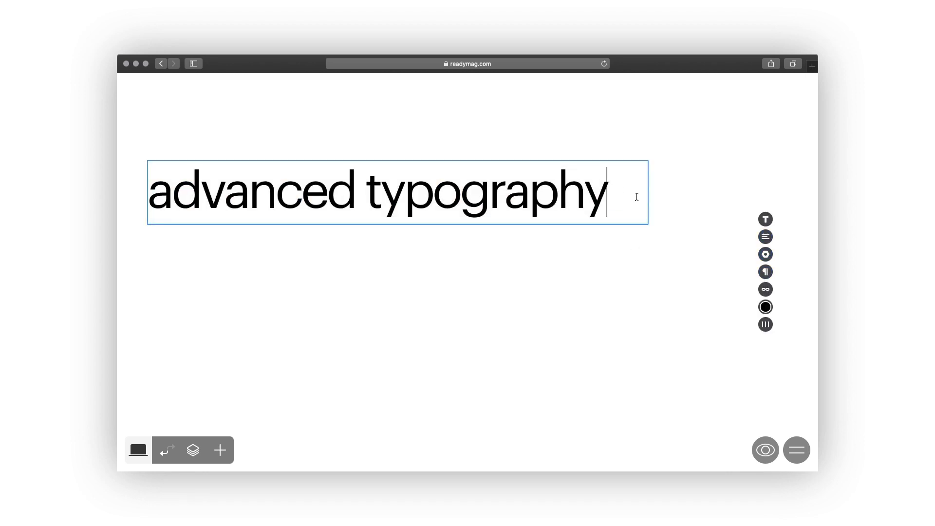
- Insert a second line below "advanced typography" containing the glyphs ǻĠ@ğŸş
click(765, 271)
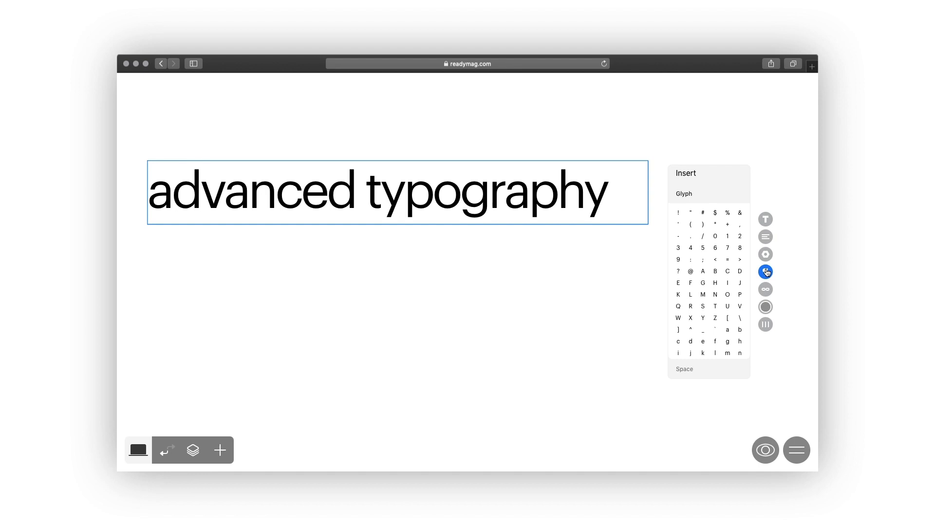
key(Return)
scroll(708, 306, down, 6)
text(ǻĠ@ğŸ)
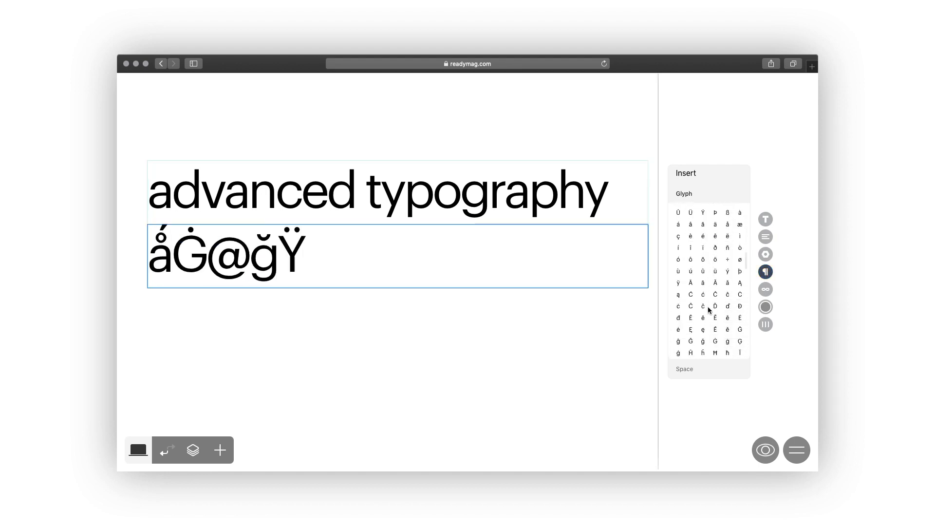
scroll(708, 306, down, 10)
text(ş)
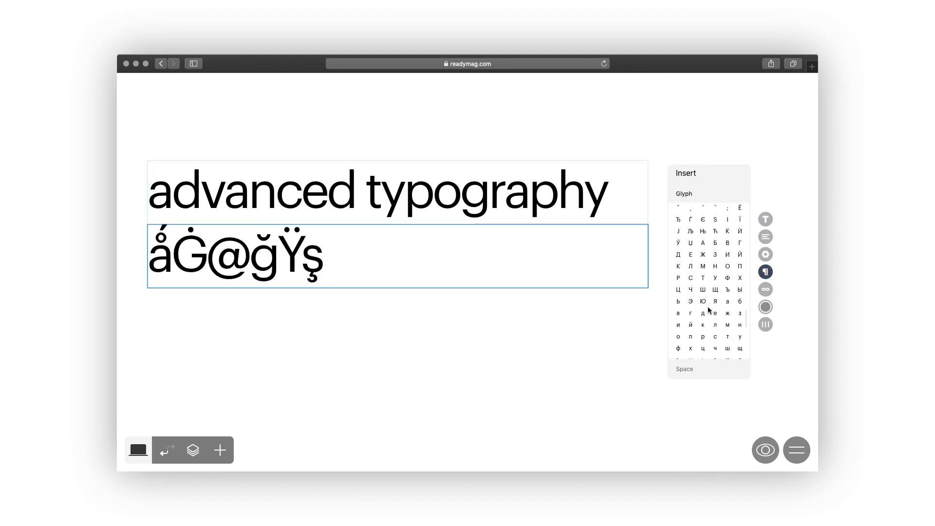
- Replace the spaces in "to all", "a capital" and "or make" with no-break spaces in the paragraph
click(689, 368)
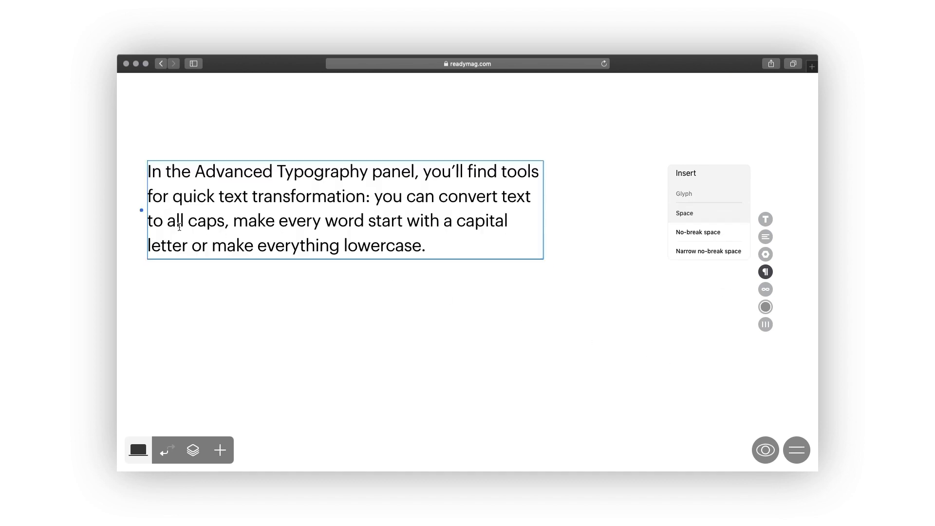
drag(163, 220, 171, 221)
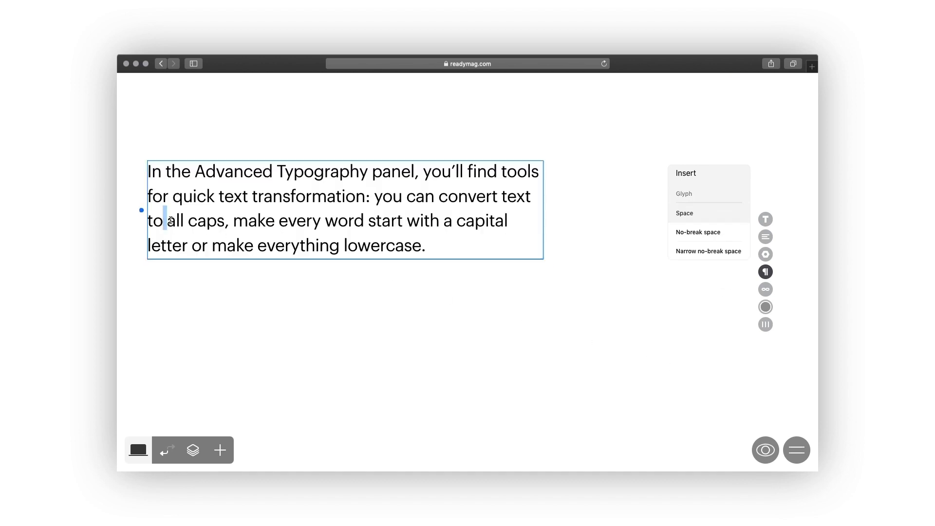
click(690, 233)
drag(451, 221, 458, 221)
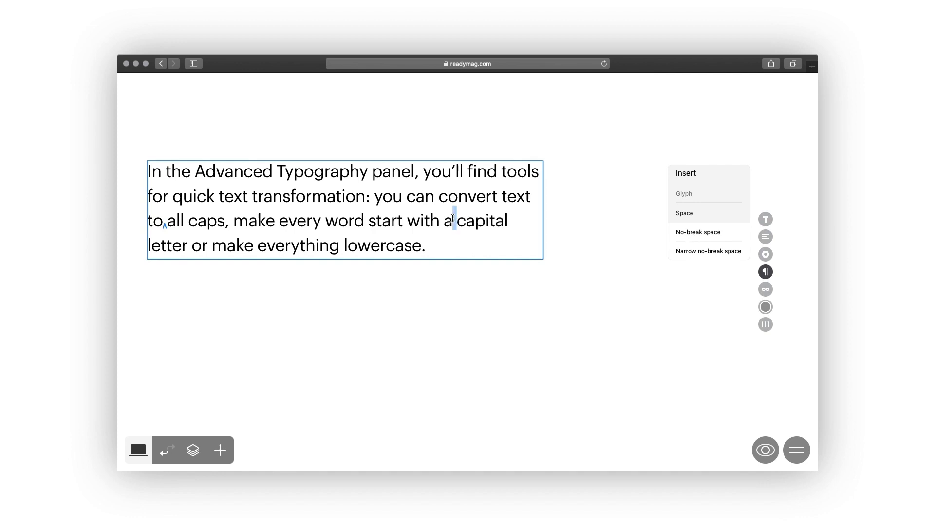
click(697, 234)
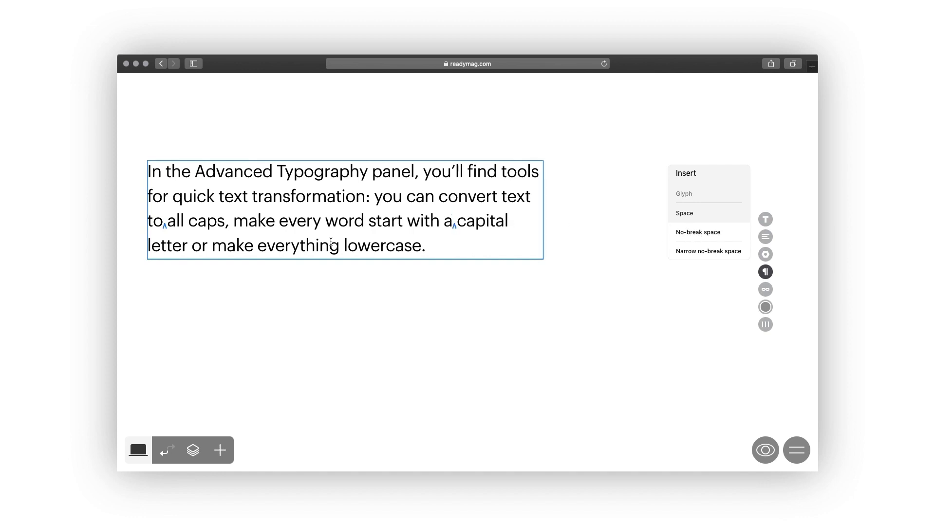
drag(214, 245, 208, 245)
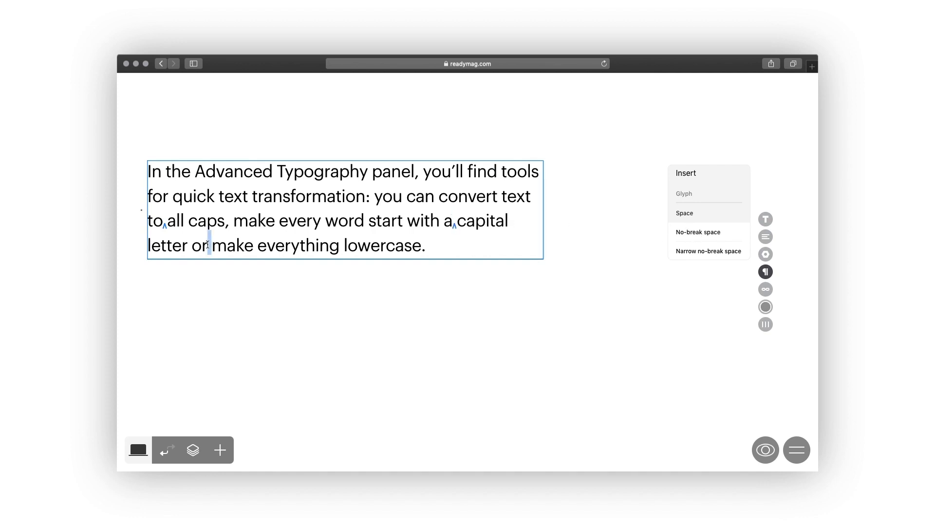
click(686, 234)
- Narrow the paragraph's text box to about half its width to test the line breaks, and widen it again
click(618, 224)
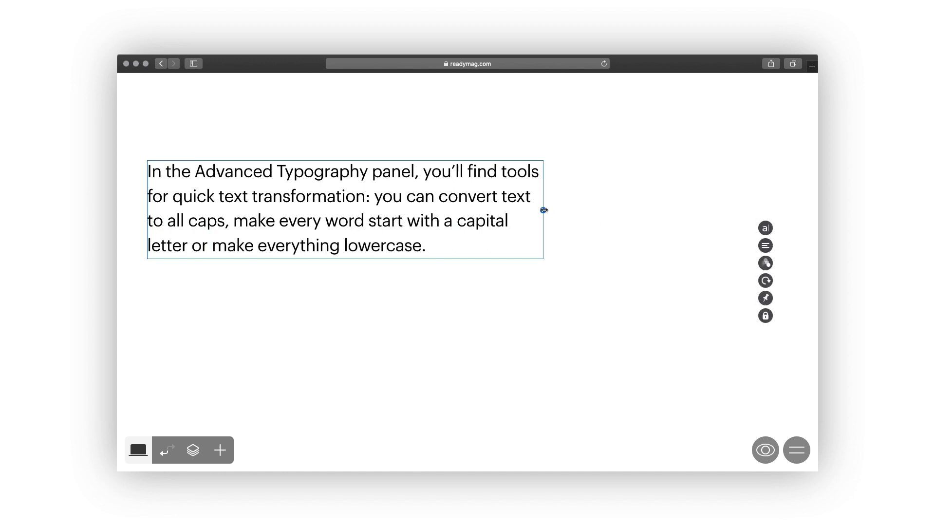
drag(543, 210, 348, 235)
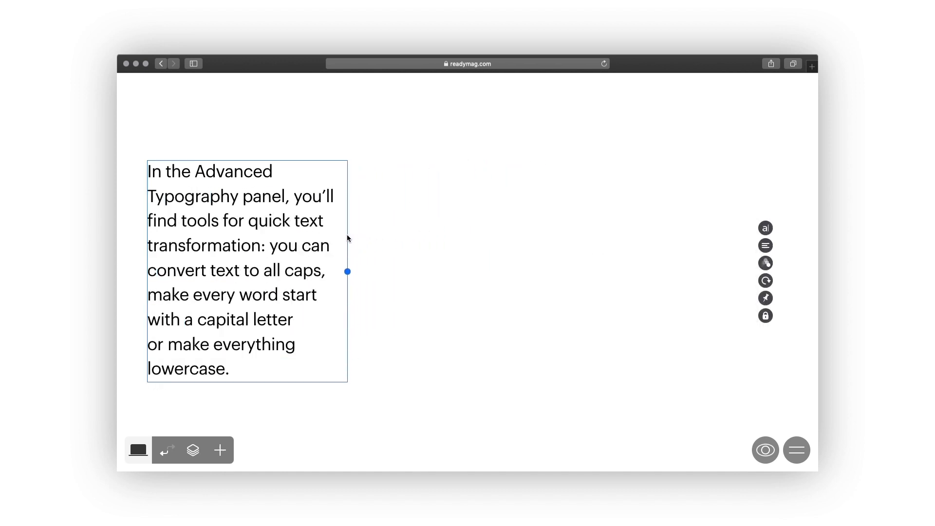
drag(358, 271, 559, 249)
- Link the words "Advanced Typography" in the paragraph with the Scroll to top action
drag(194, 171, 367, 169)
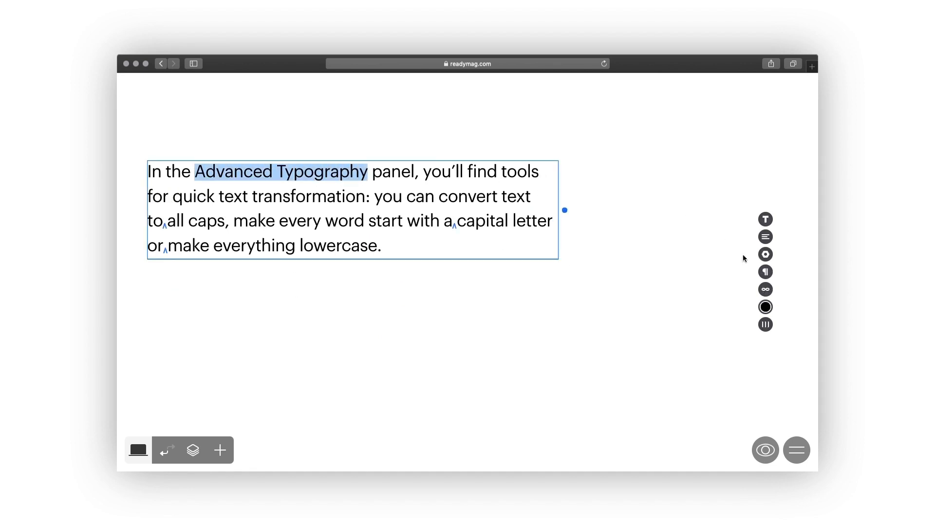
click(765, 289)
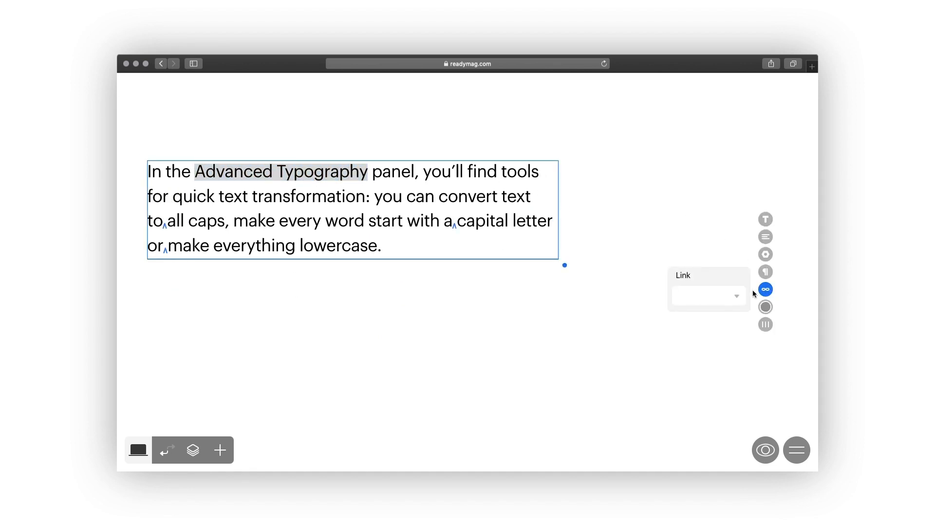
click(737, 298)
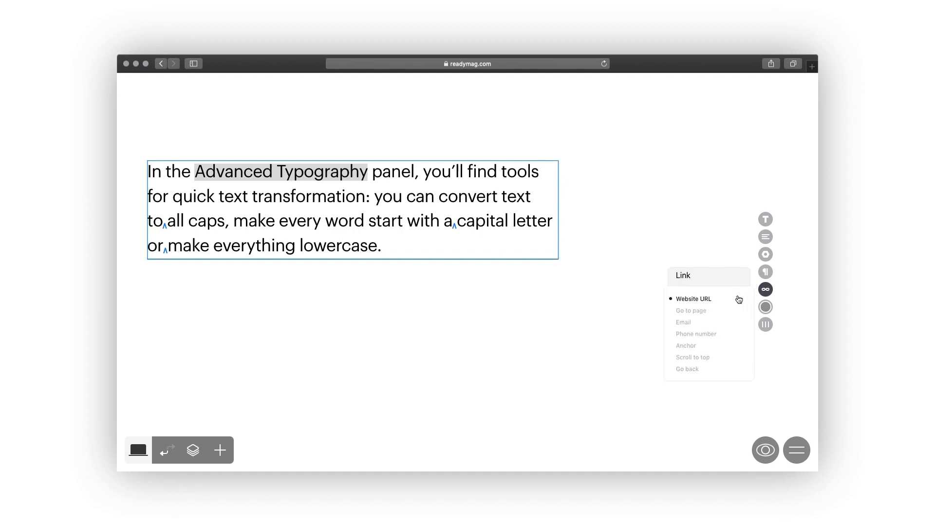
click(699, 359)
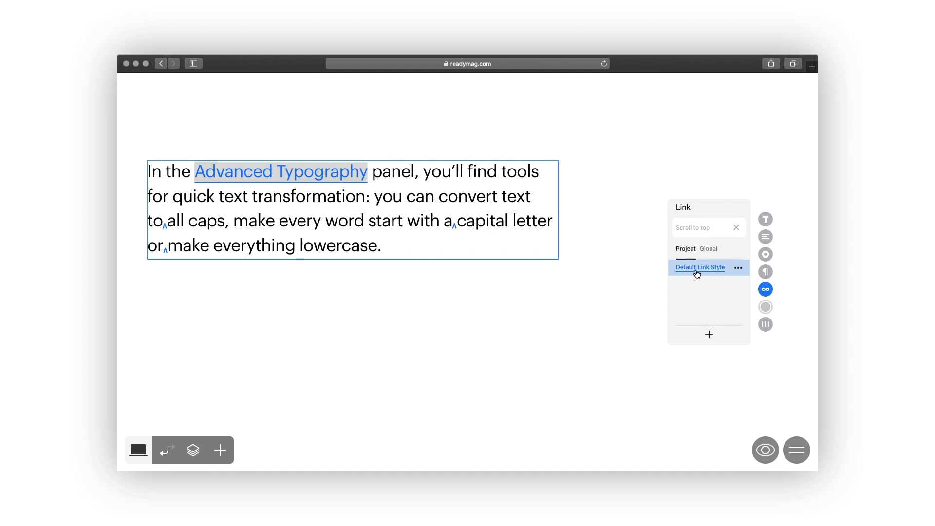
- Edit the Default Link Style and set its text color to the project red EC520B
click(738, 267)
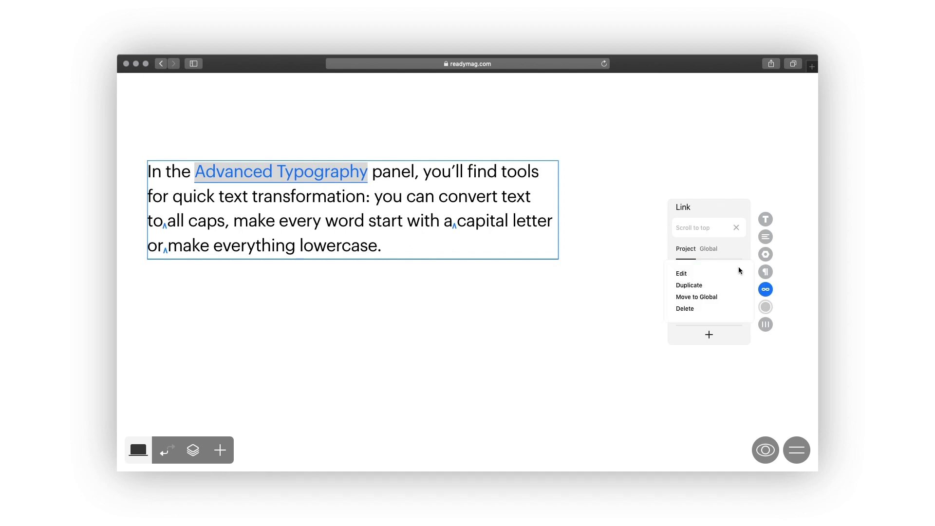
click(687, 275)
click(736, 237)
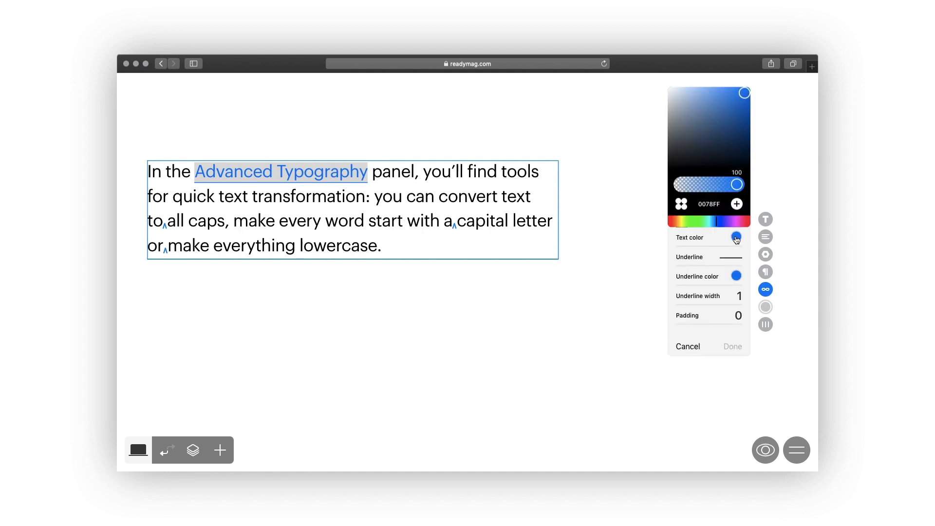
click(681, 203)
click(680, 146)
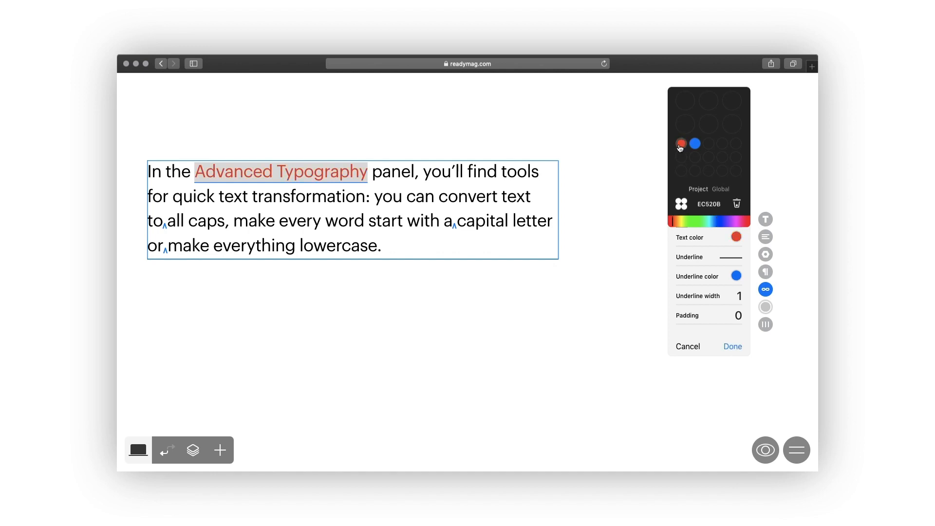
- Give the link style a dashed underline in the project red, with underline width 4 and padding 3
click(730, 260)
click(727, 270)
click(720, 298)
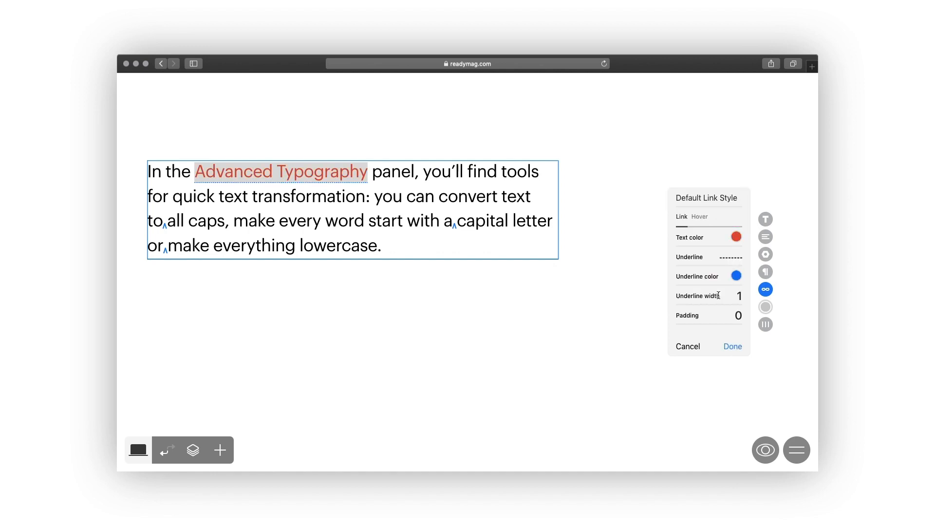
click(736, 276)
click(680, 243)
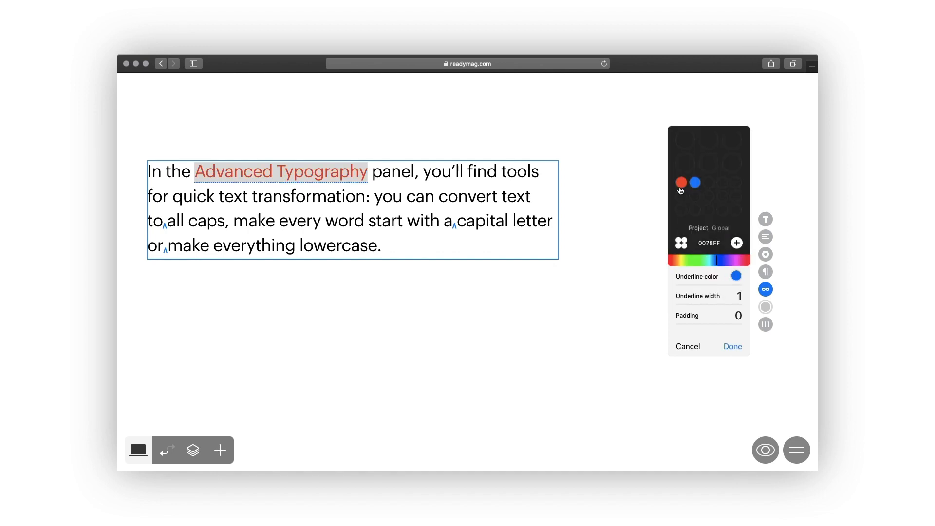
click(681, 182)
drag(739, 296, 738, 311)
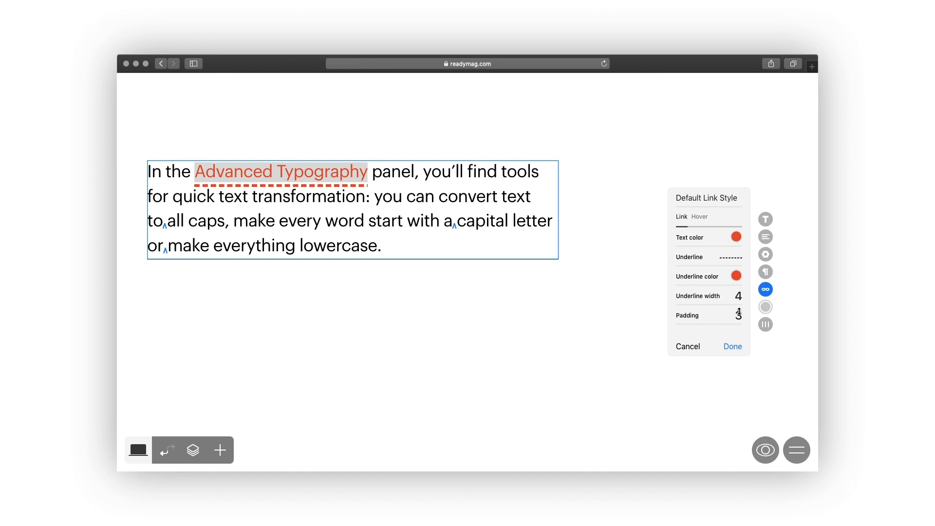
- Set the link style's hover text color to the project red EC520B and save the style
click(700, 217)
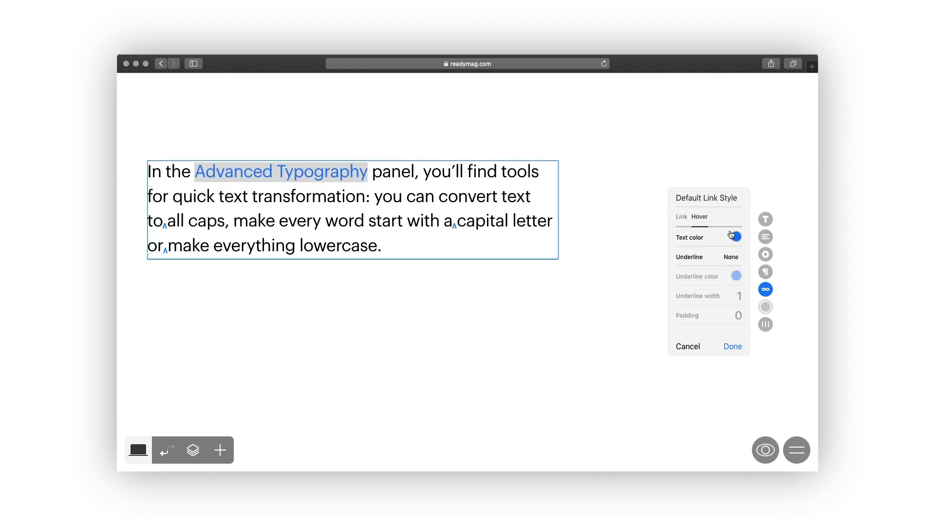
click(734, 237)
click(681, 204)
click(681, 144)
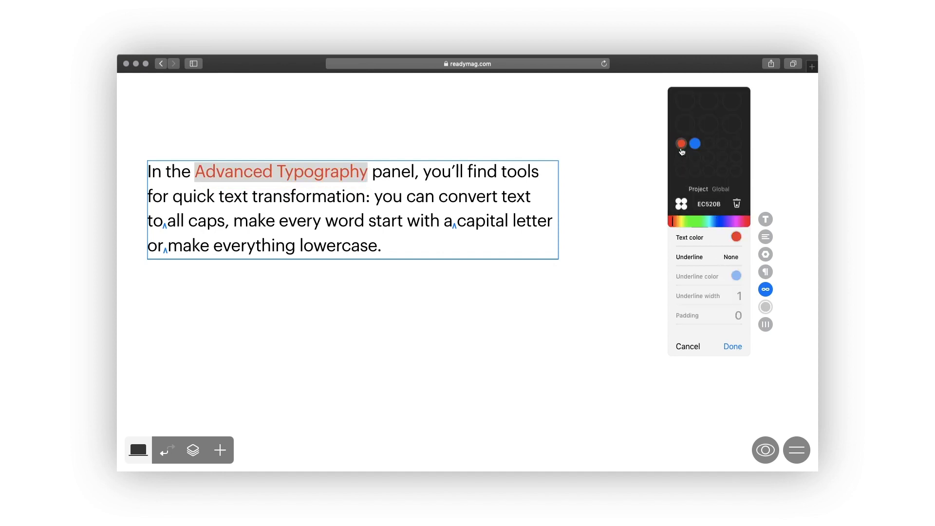
click(734, 238)
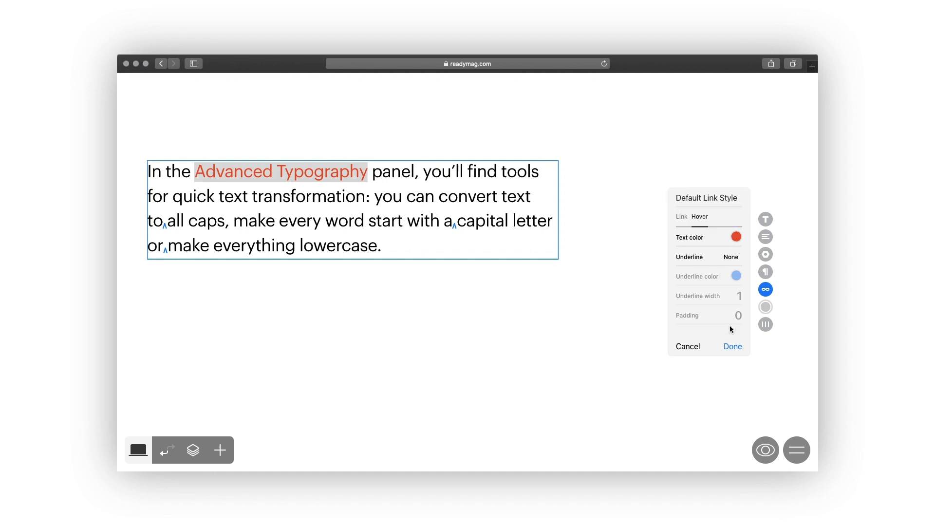
click(732, 347)
click(454, 247)
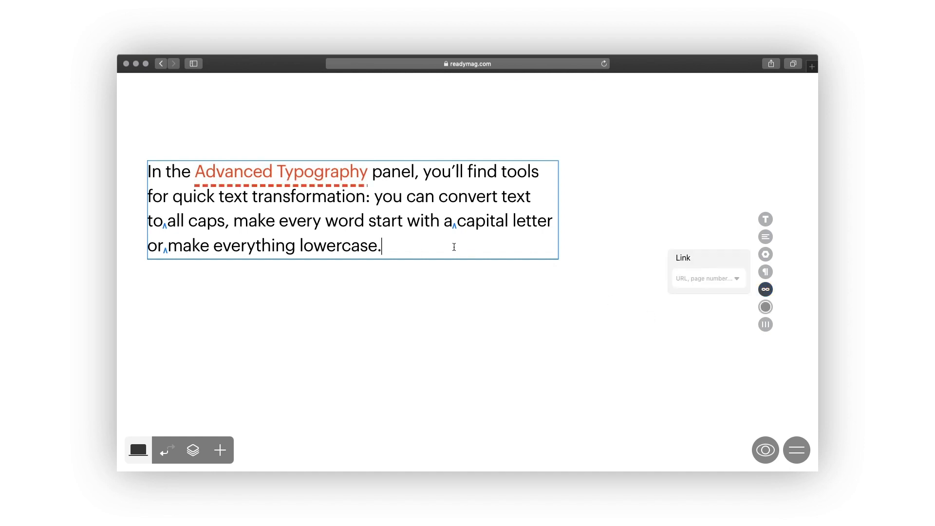
- Try grey 7C7C7C as the whole paragraph's text color, ending with the project blue 0080FF
key(super+a)
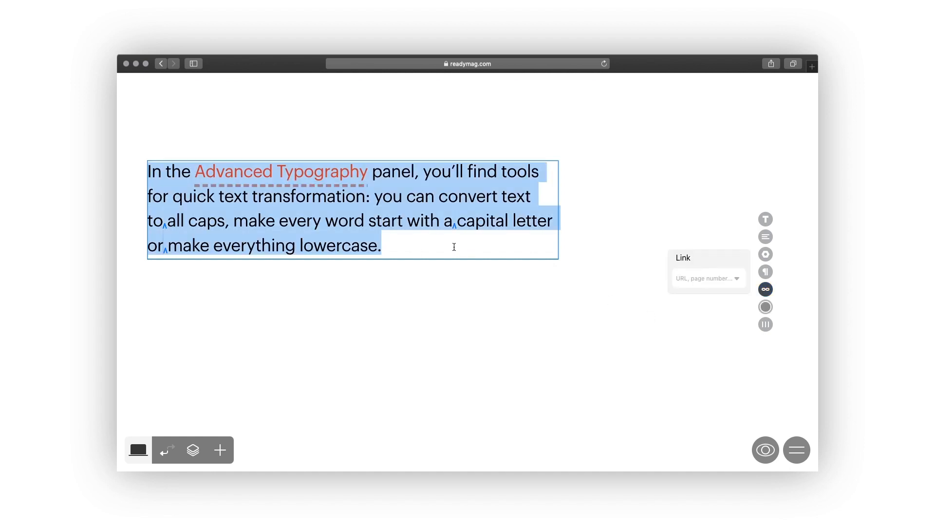
click(765, 307)
drag(673, 312, 669, 279)
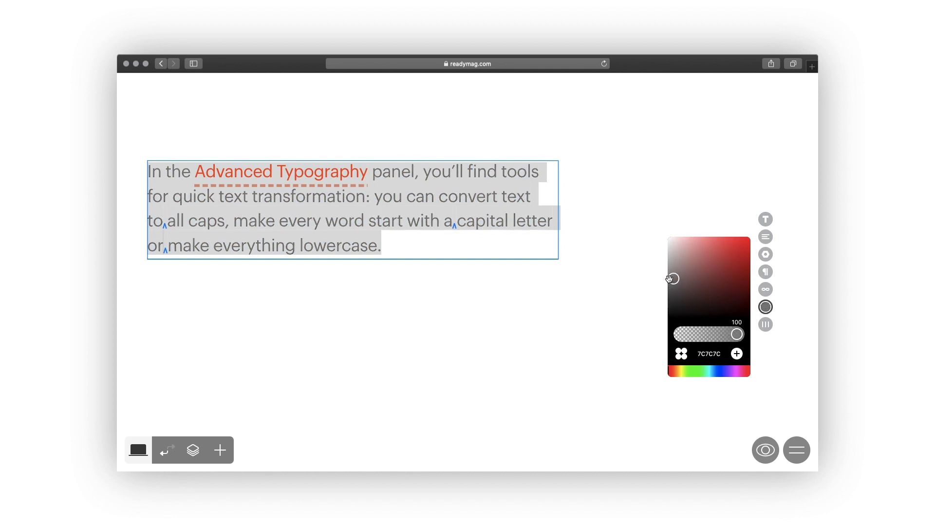
click(681, 354)
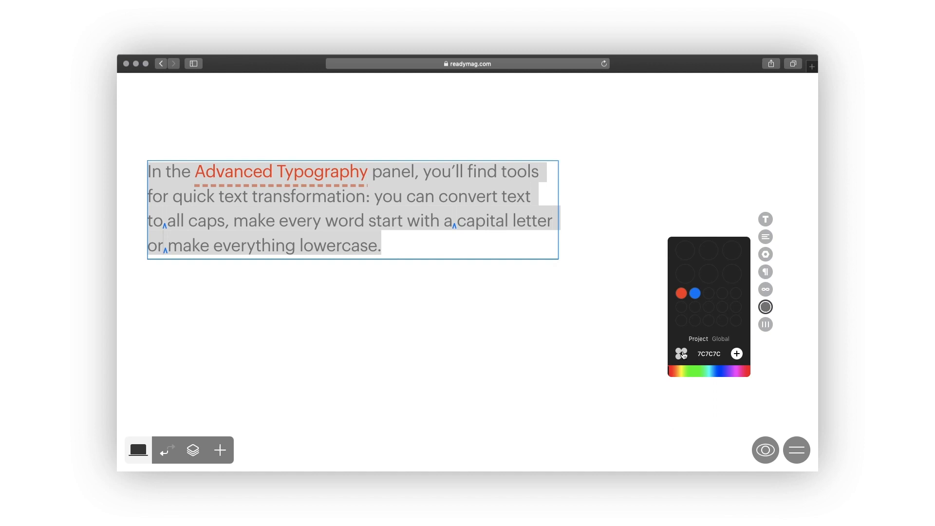
click(694, 294)
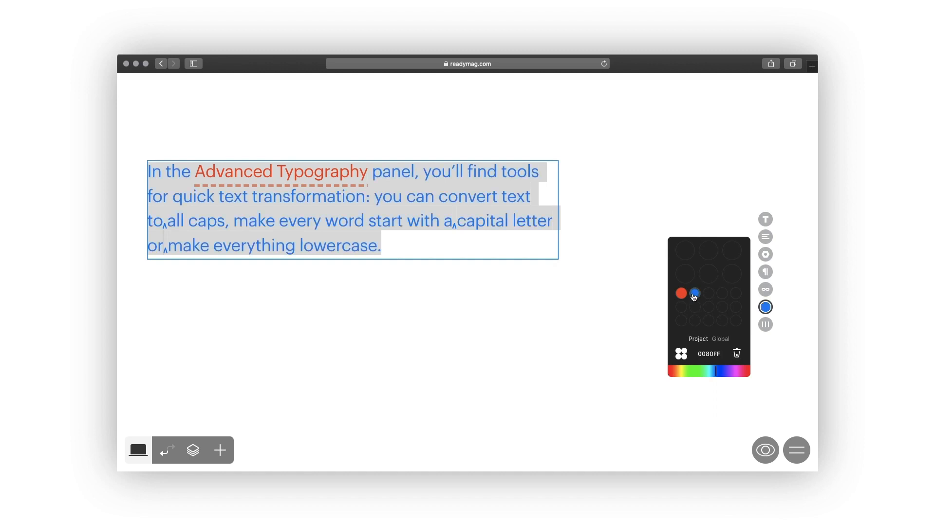
click(765, 307)
click(685, 241)
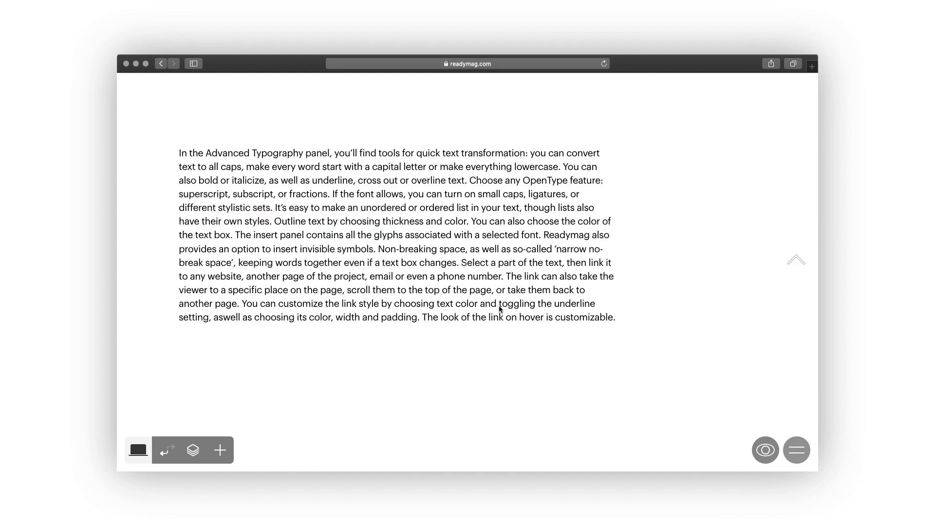
- Split the long Advanced Typography text into 2 columns with a gap of 14
click(500, 306)
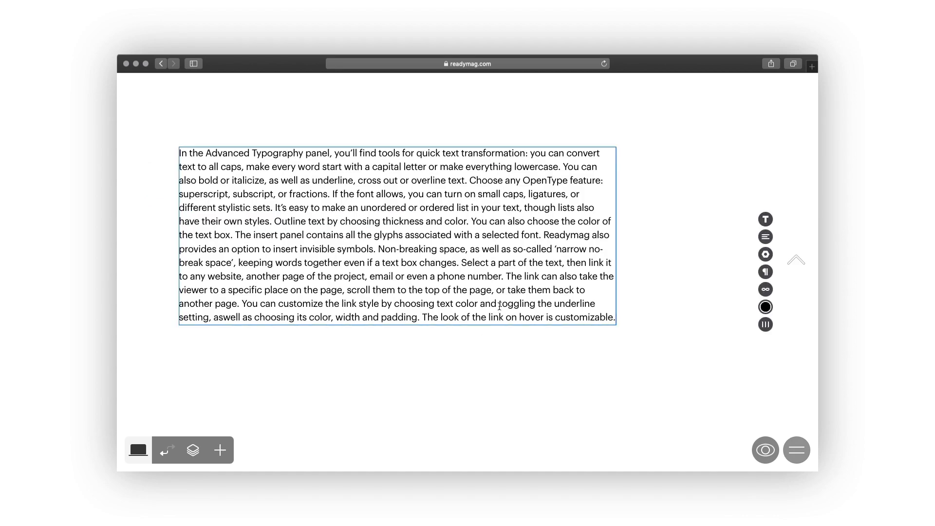
triple_click(499, 305)
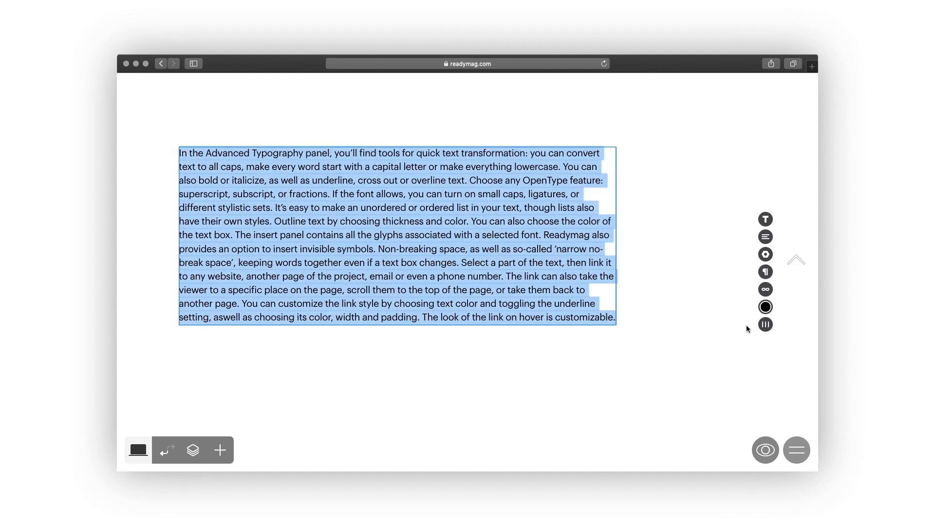
click(764, 326)
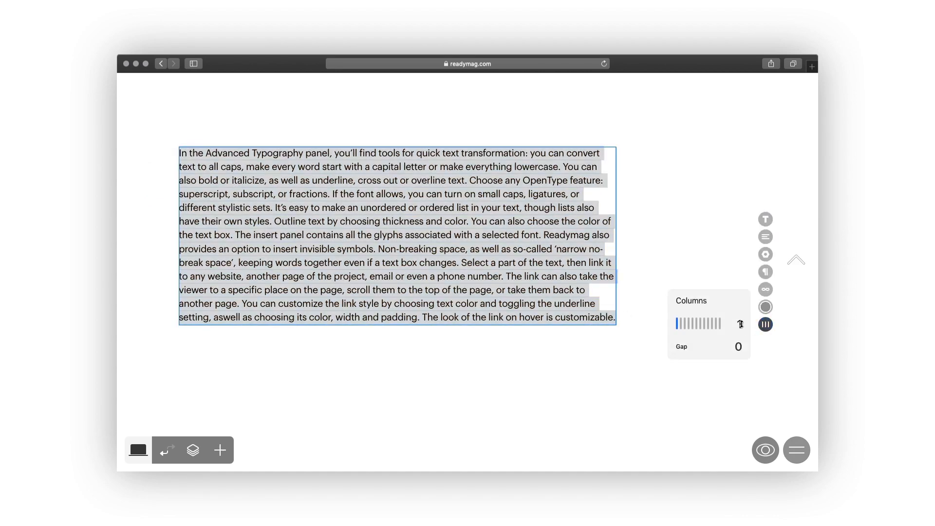
click(740, 322)
drag(738, 340, 741, 321)
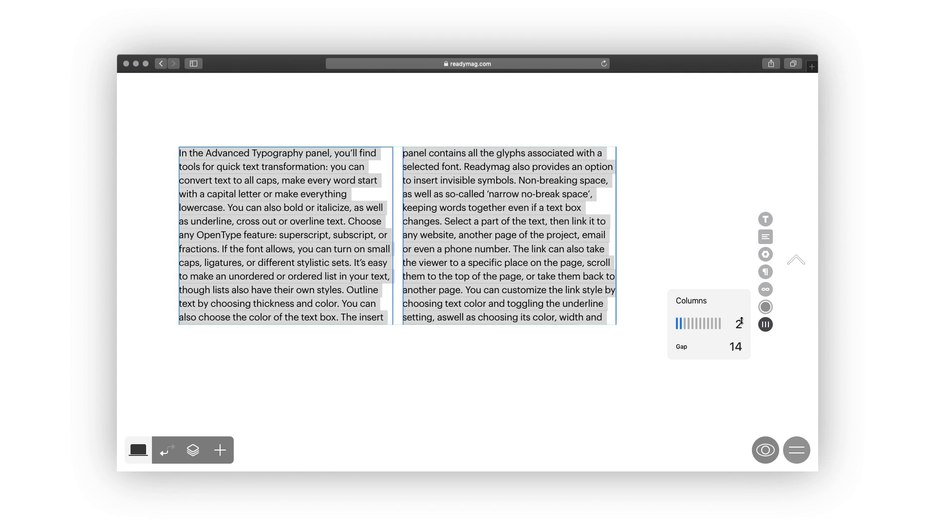
click(503, 349)
click(504, 349)
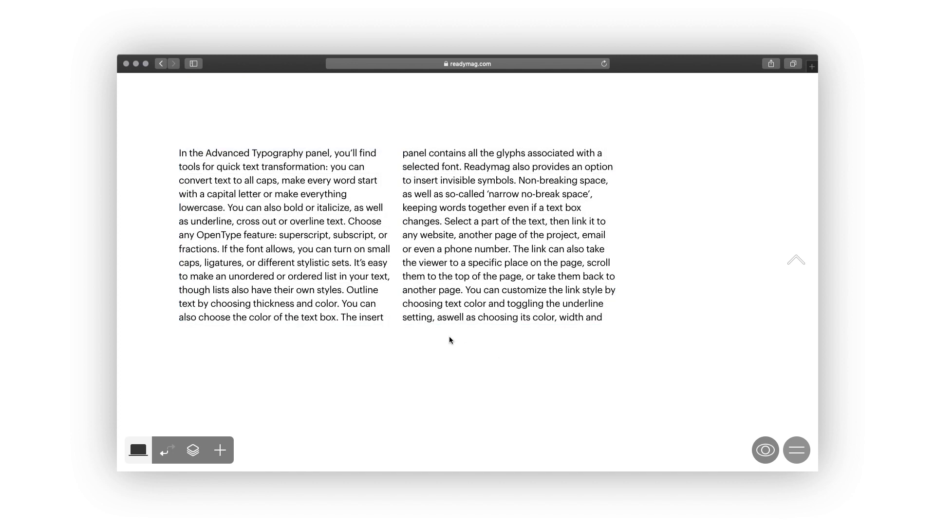
- Extend the two-column text box downward until the whole text fits, and move the box lower and further right on the page
click(384, 318)
drag(399, 325, 390, 412)
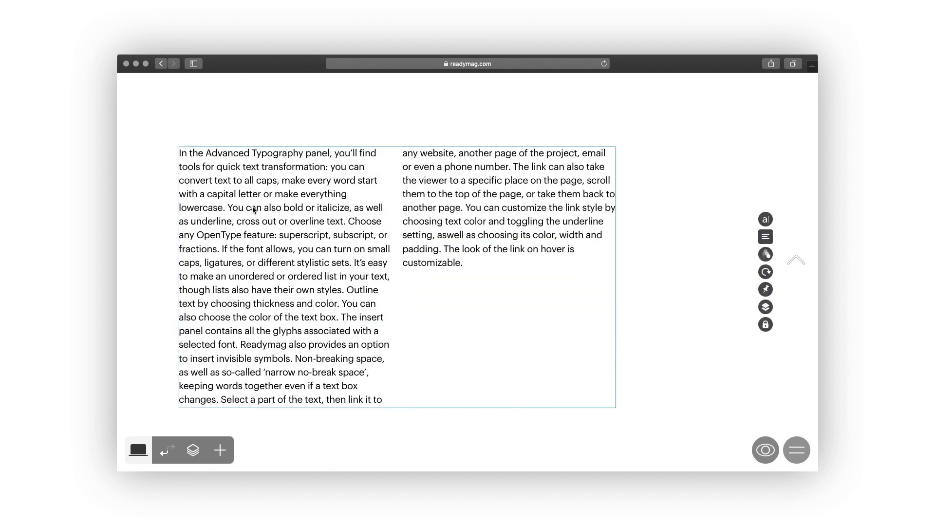
drag(225, 174, 409, 240)
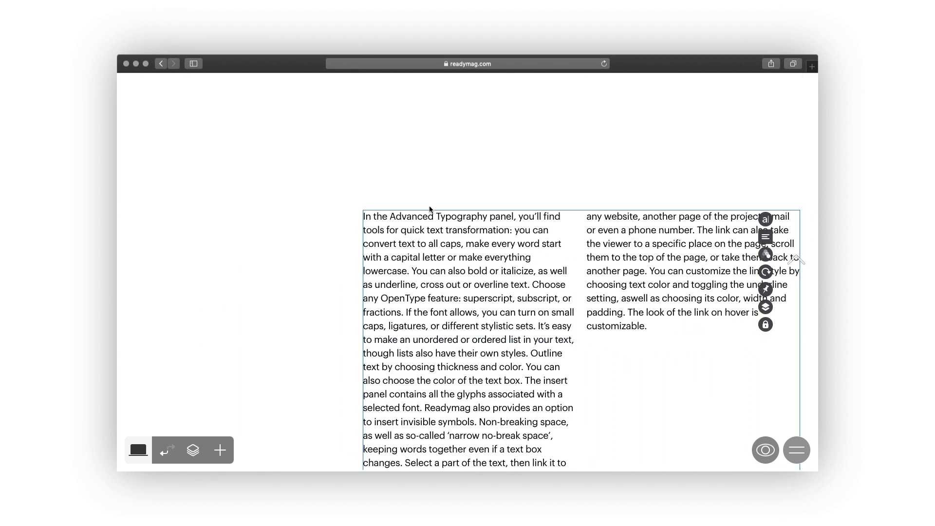
click(452, 171)
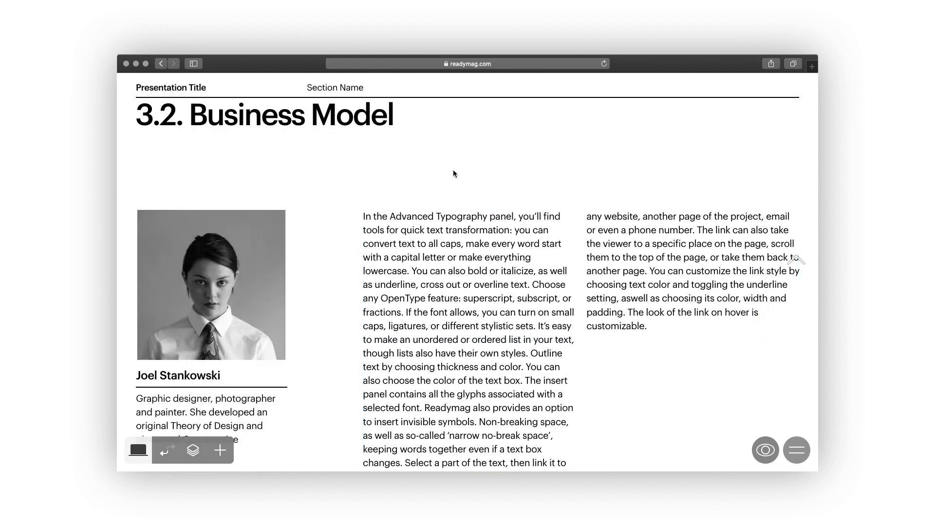